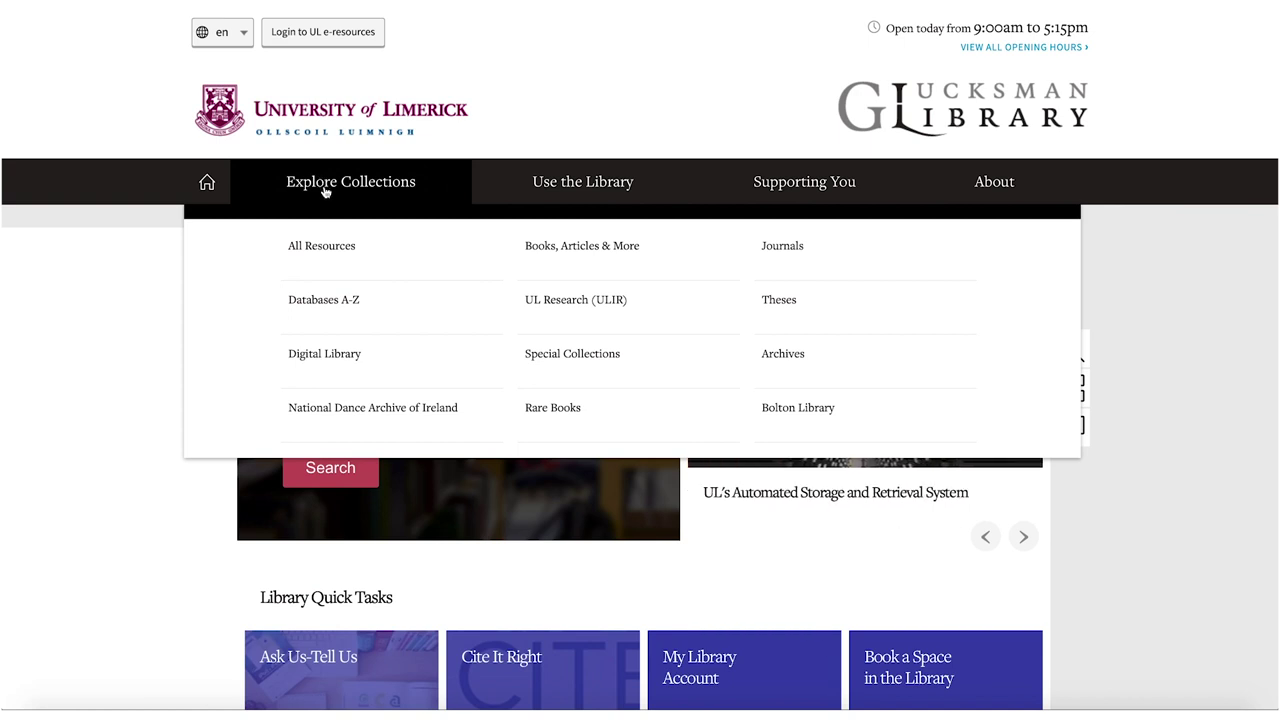
# Filter the library's A-Z Databases list to the letter C and scroll to CINAHL Complete.
pyautogui.click(321, 300)
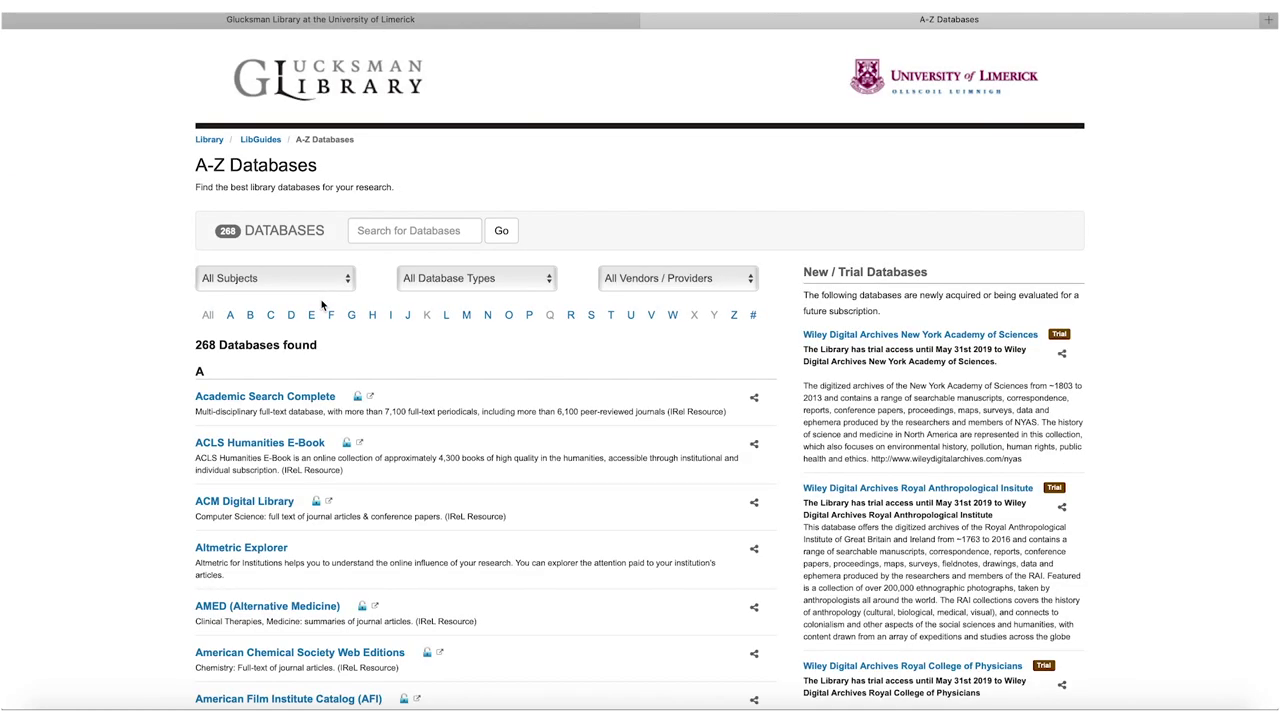
pyautogui.click(272, 316)
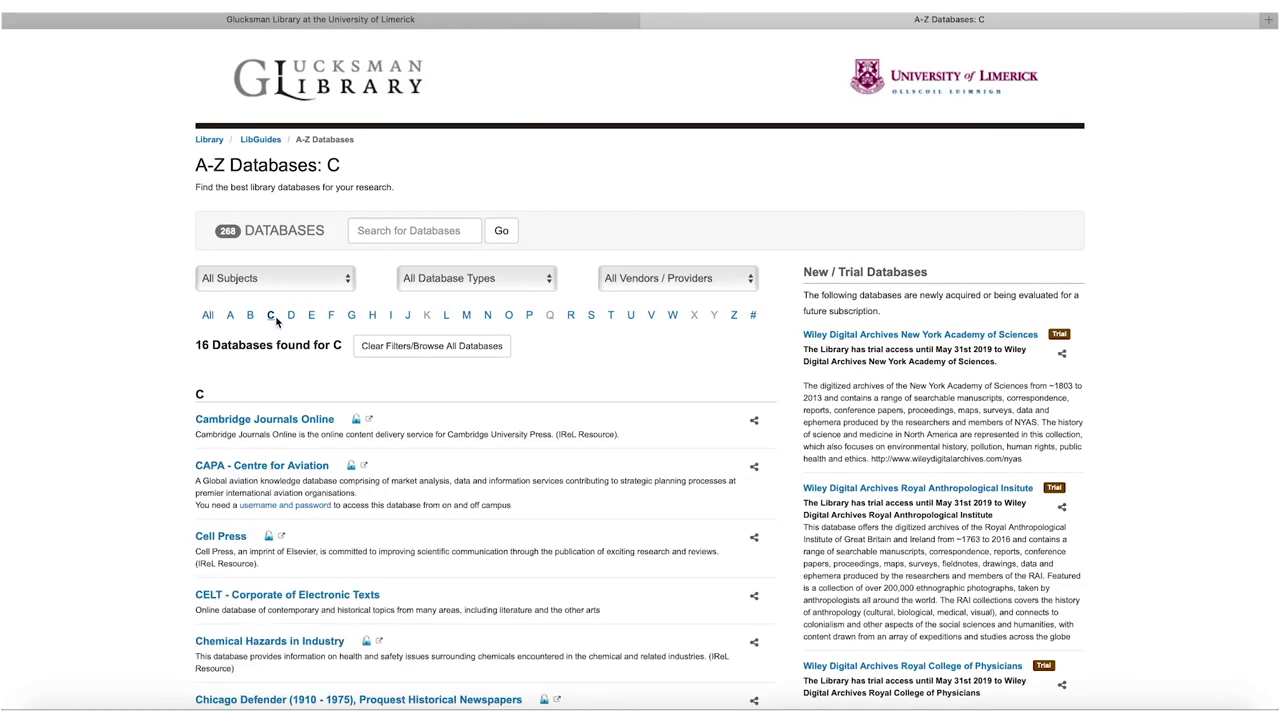
pyautogui.scroll(-3, 277, 323)
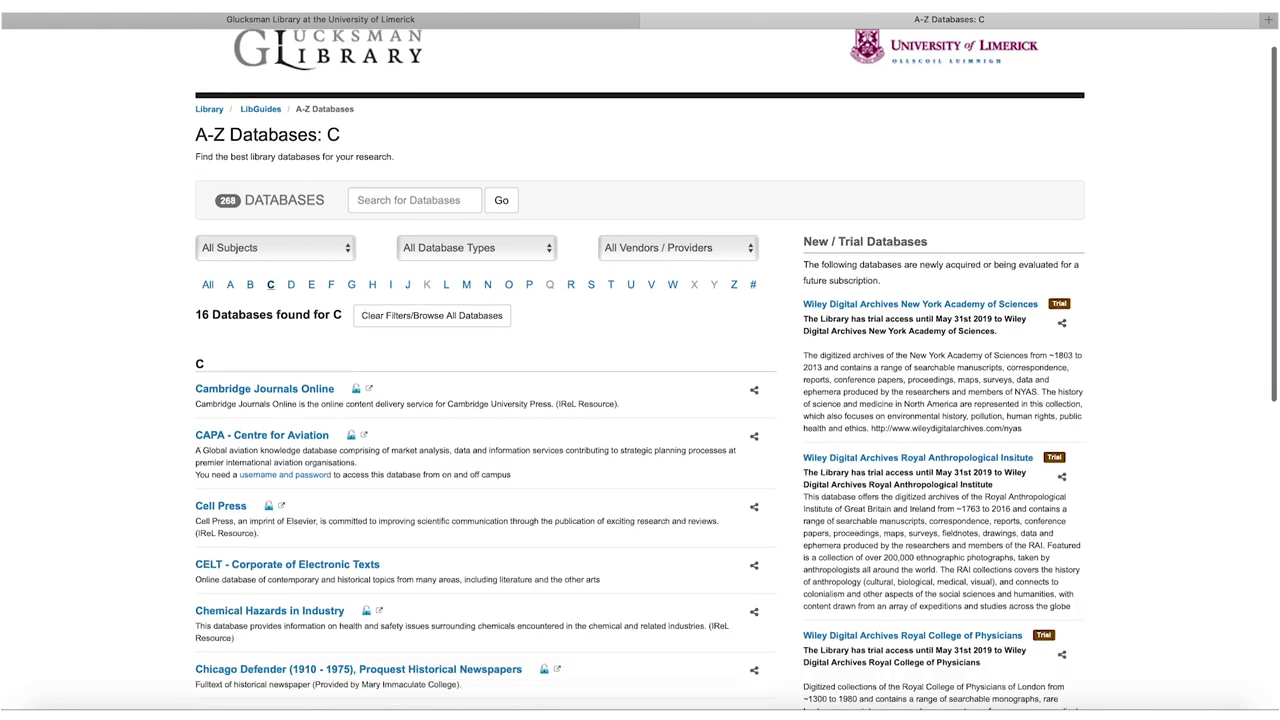
pyautogui.scroll(-4, 640, 370)
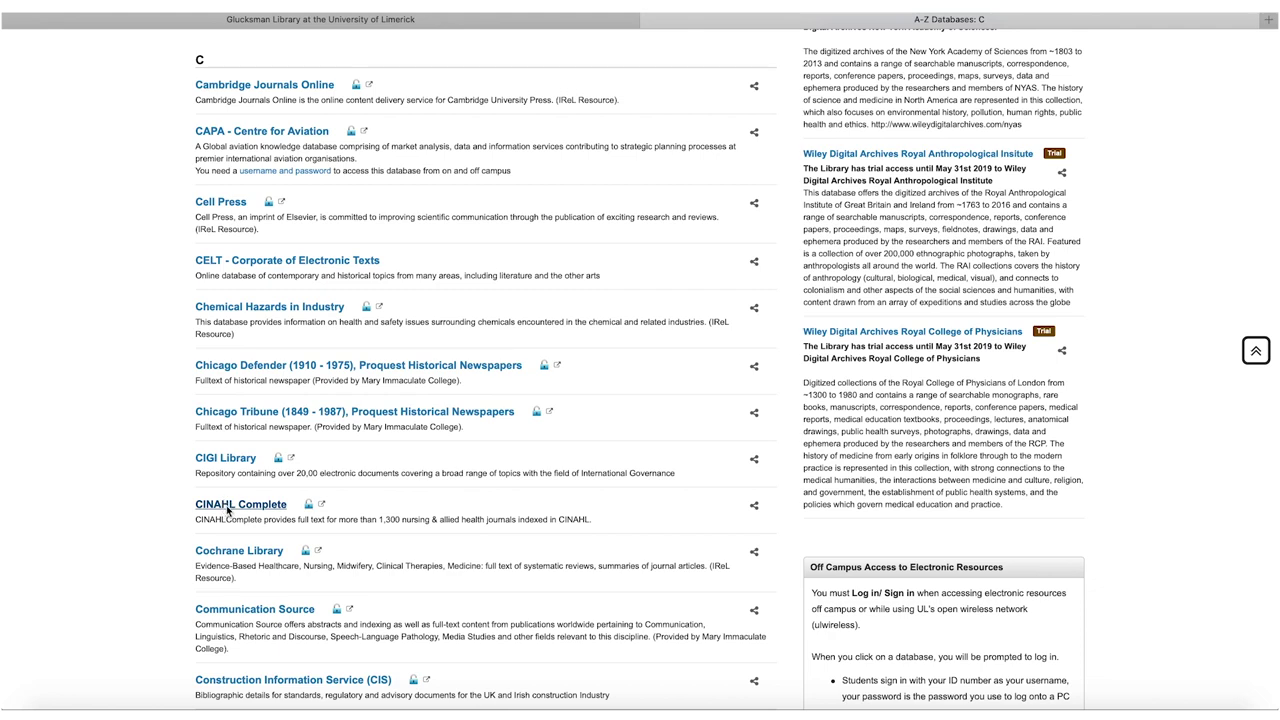
# Open CINAHL Complete from the database list into EBSCOhost Advanced Search.
pyautogui.click(227, 506)
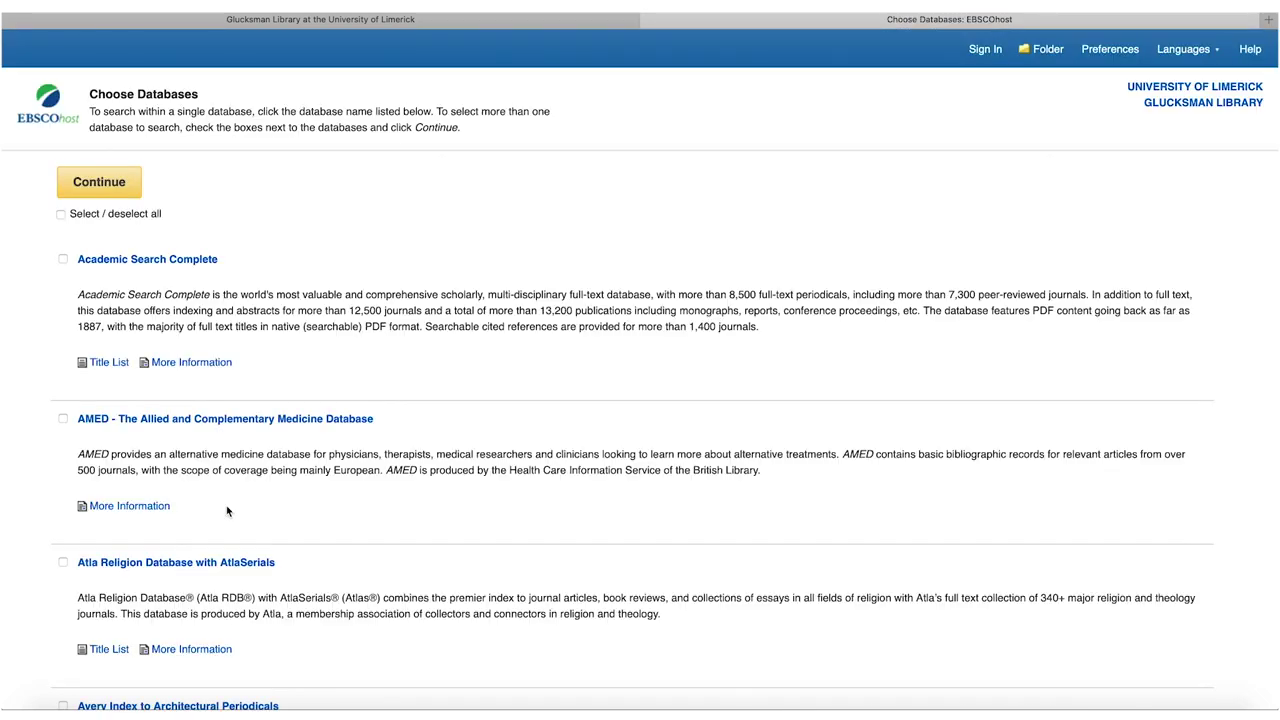
pyautogui.scroll(-1, 528, 487)
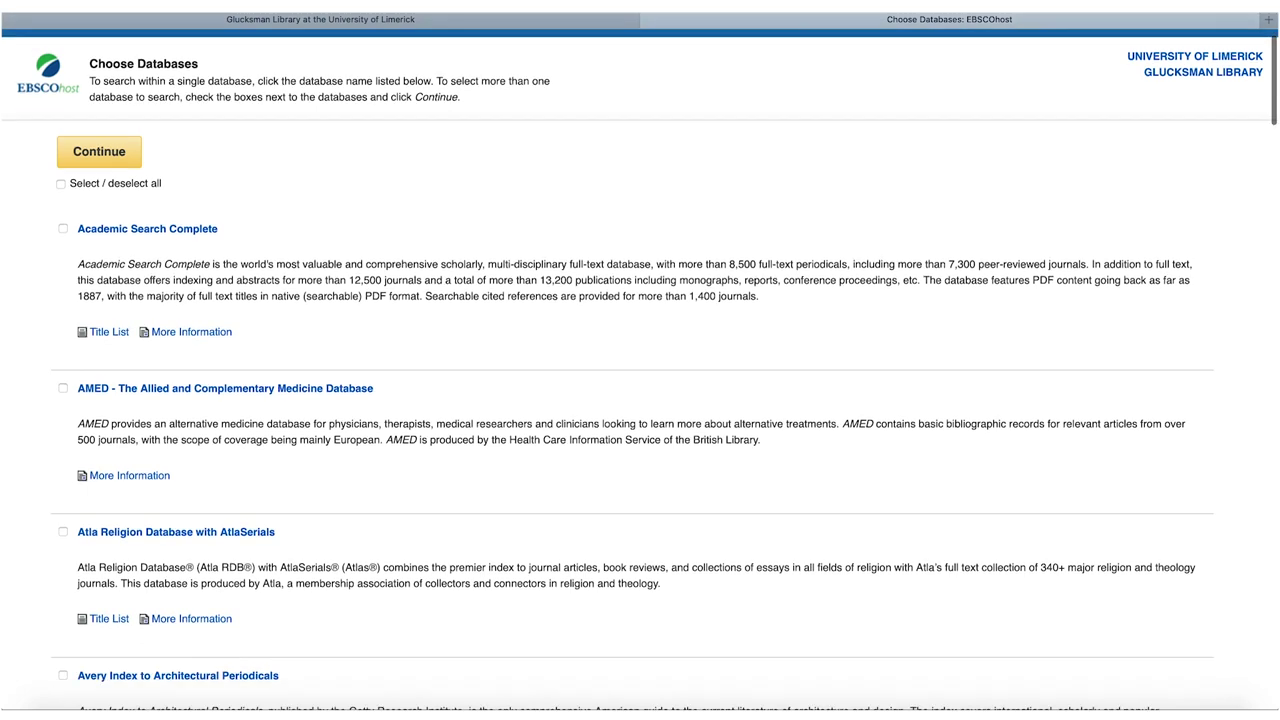
pyautogui.scroll(-1, 640, 363)
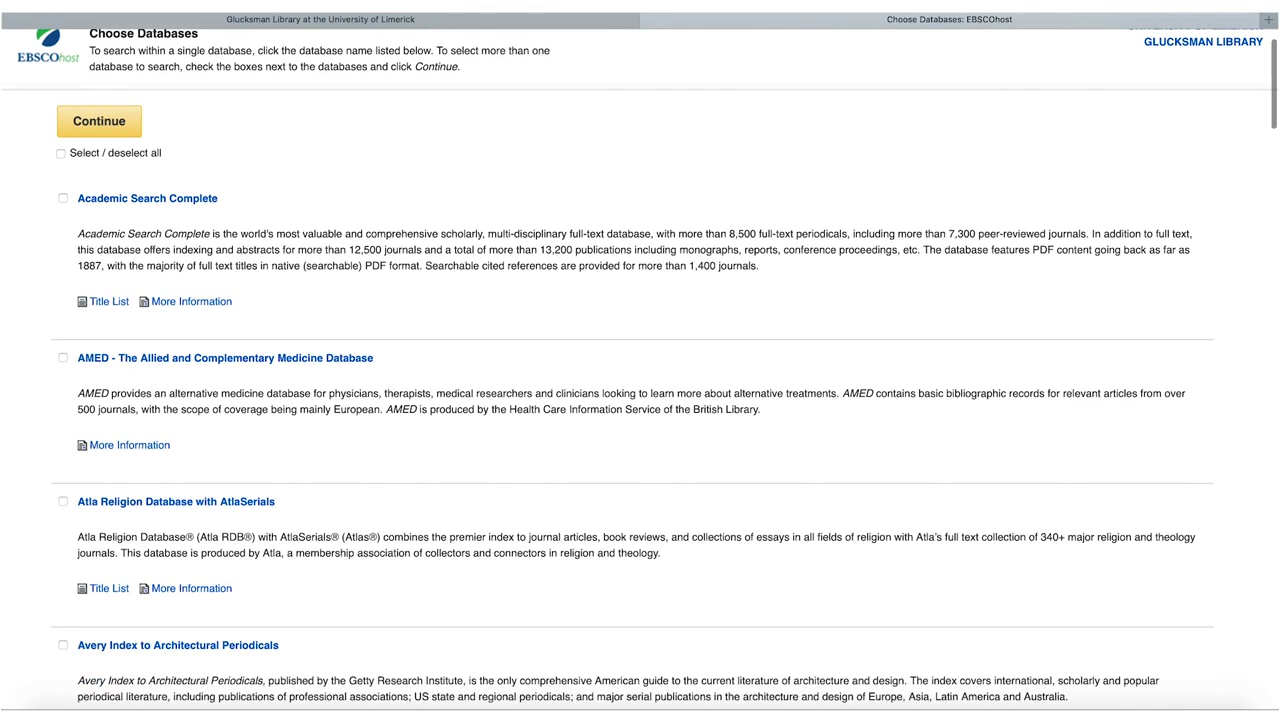
pyautogui.scroll(-1, 640, 360)
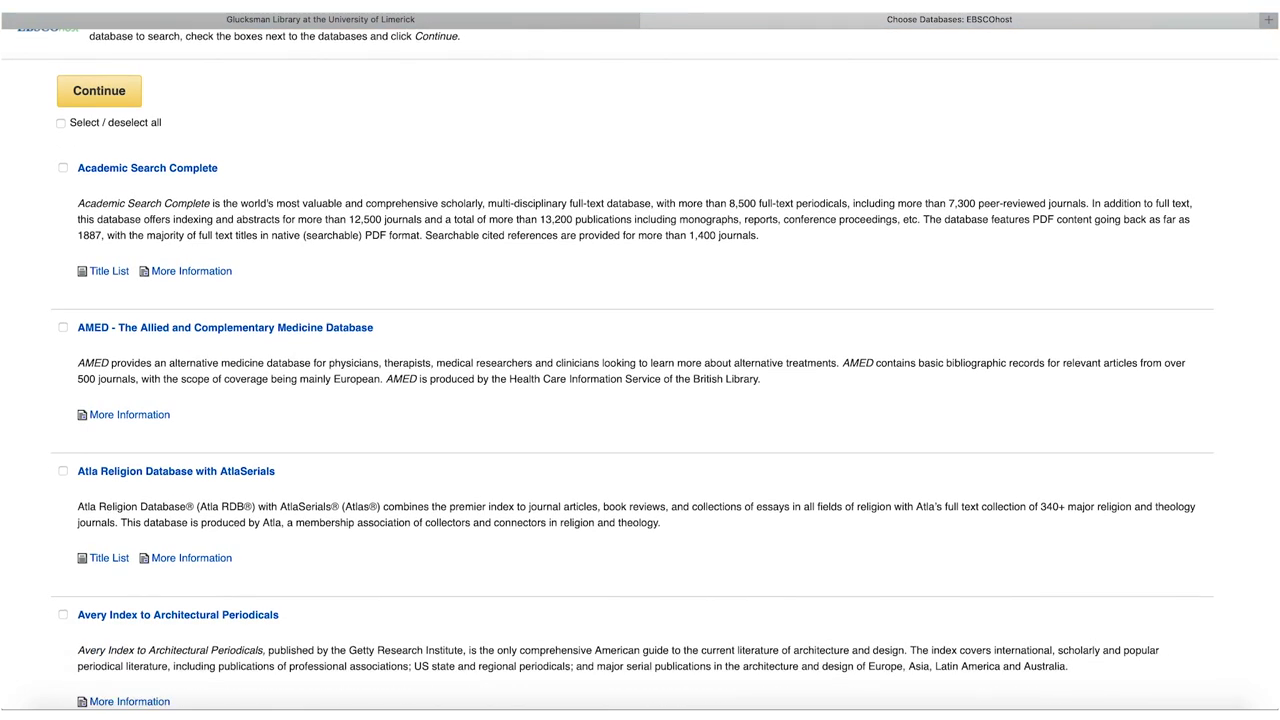
pyautogui.scroll(-1, 640, 360)
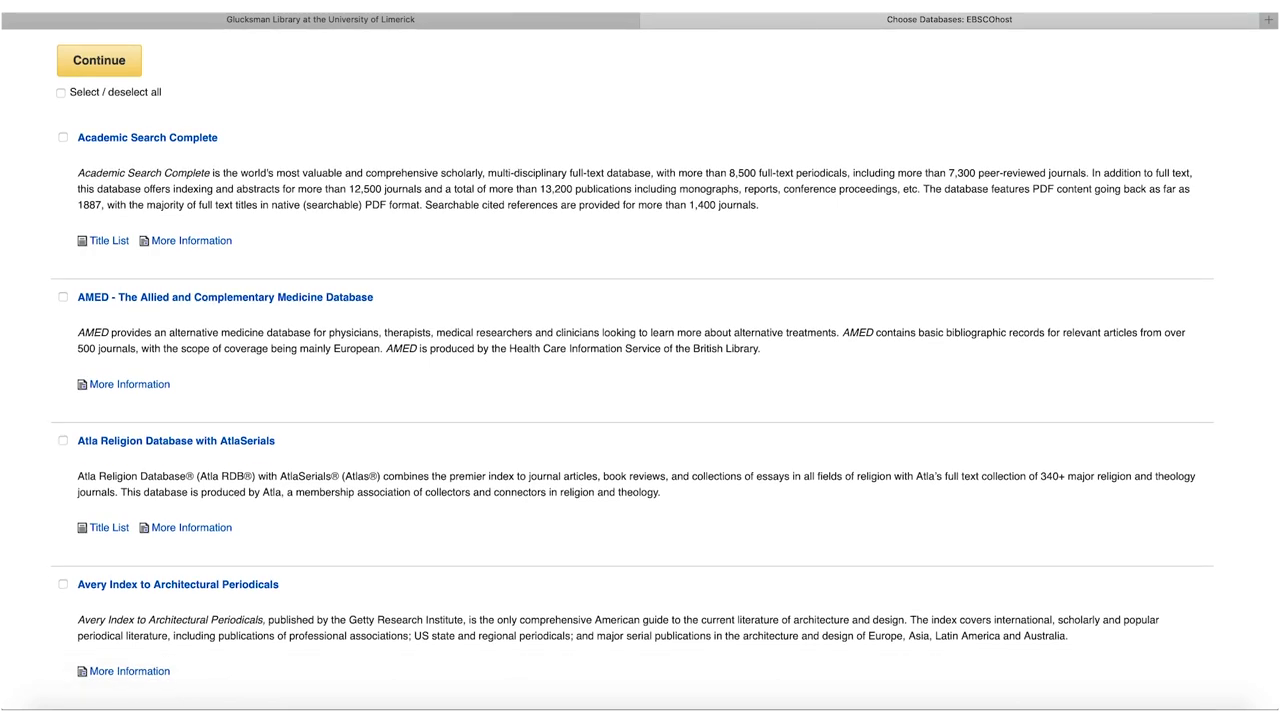
pyautogui.scroll(-12, 640, 366)
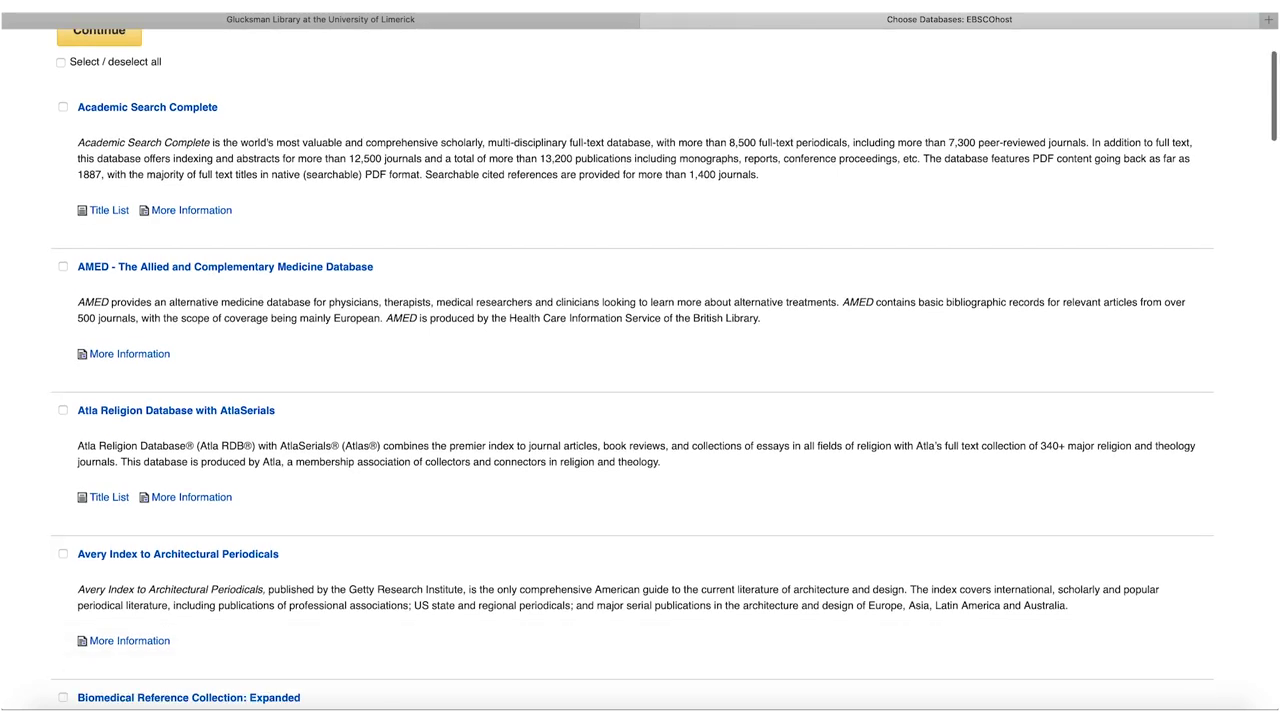
pyautogui.scroll(-9, 640, 366)
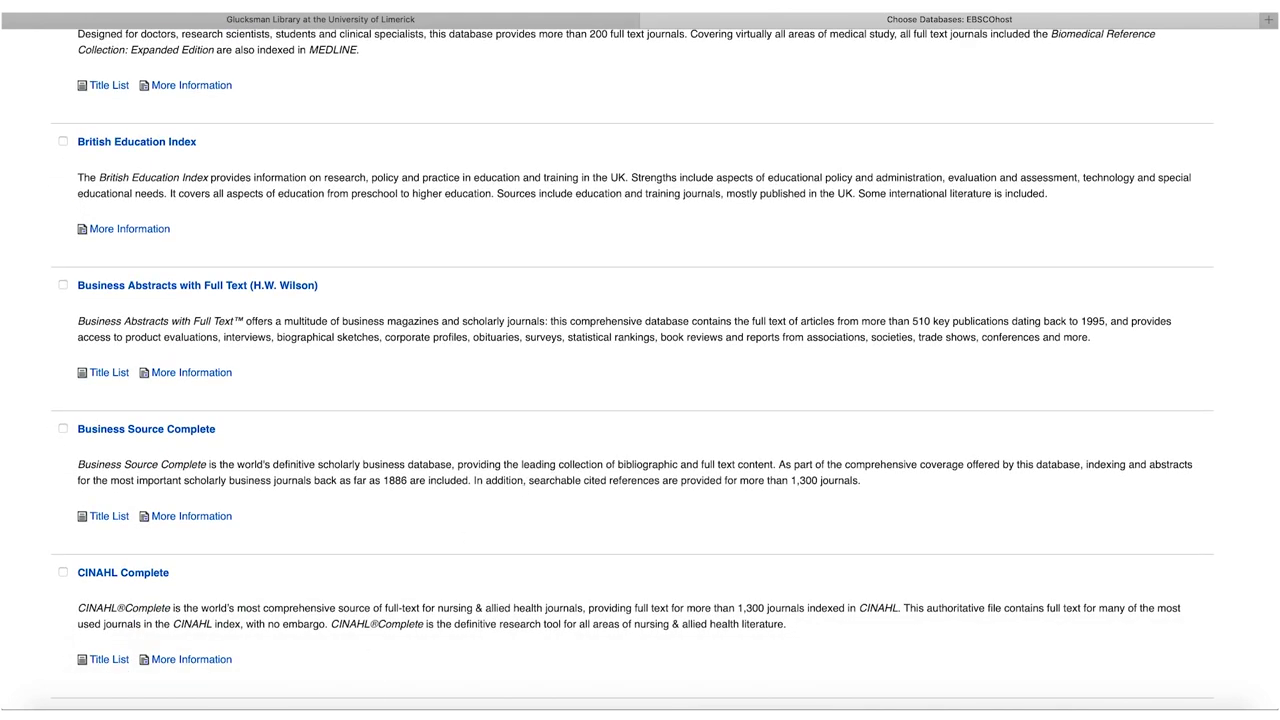
pyautogui.click(155, 576)
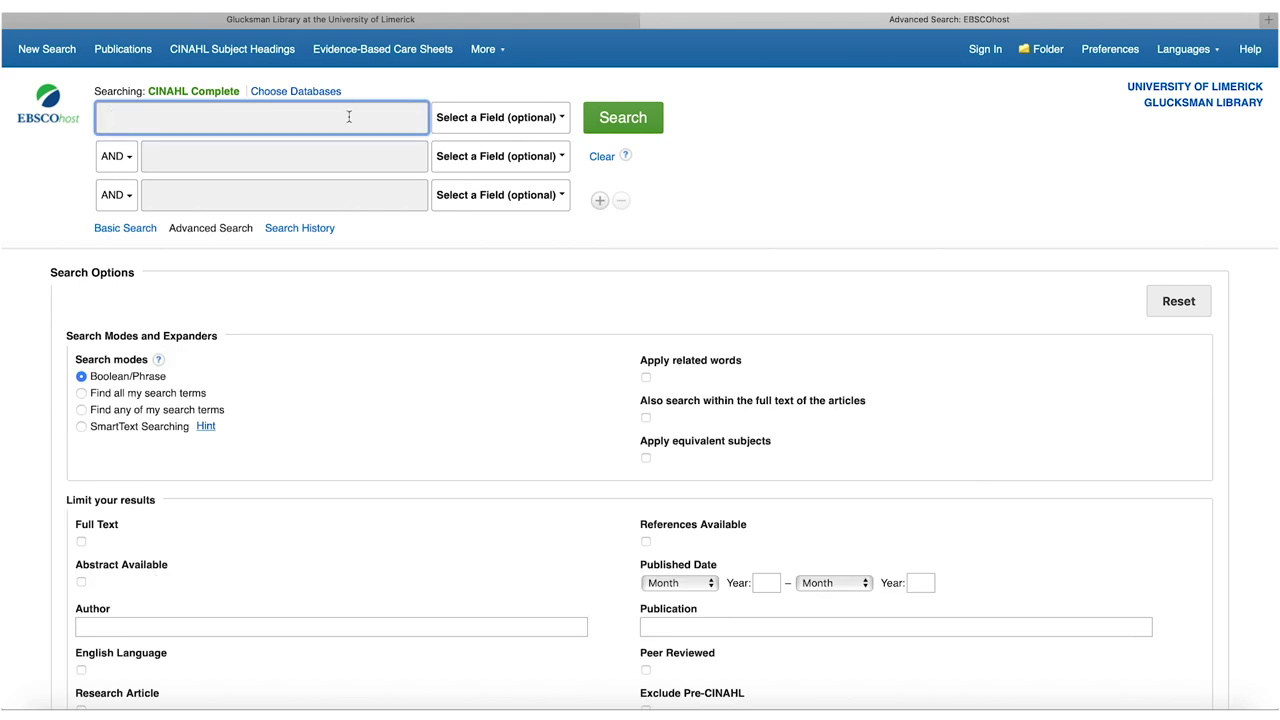
# Browse CINAHL Subject Headings for the term 'eating disorders'.
pyautogui.click(269, 61)
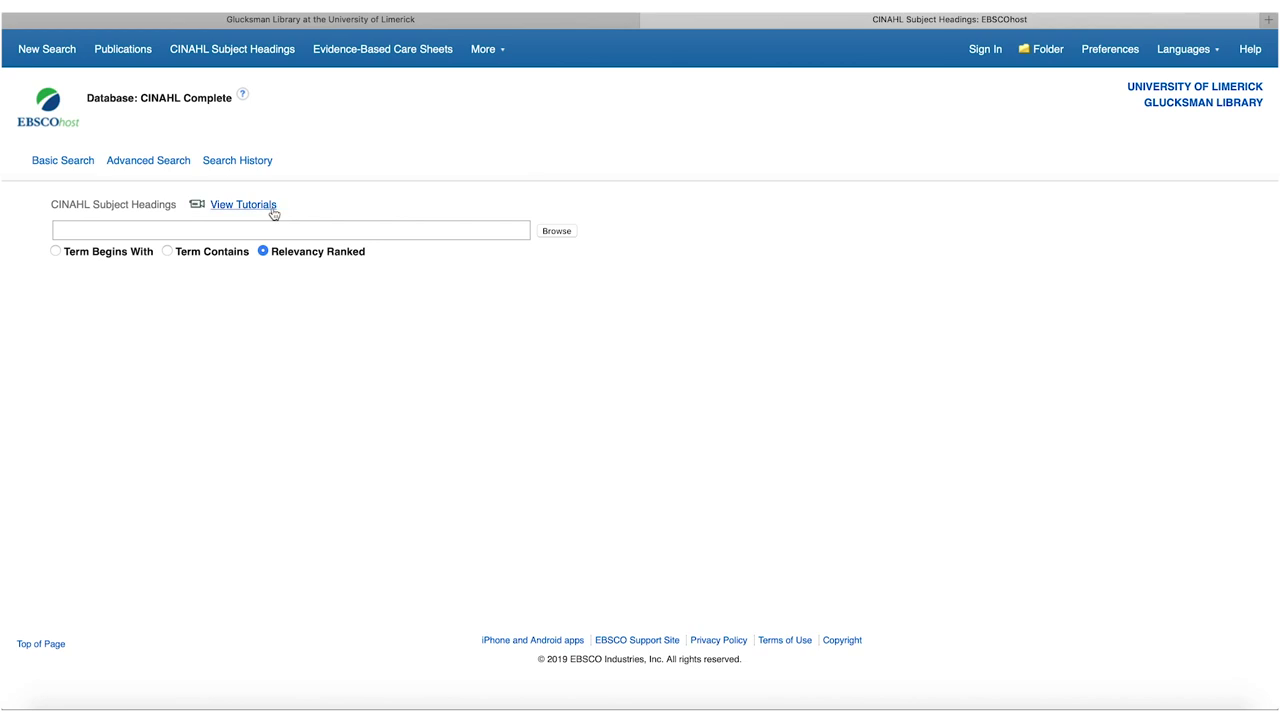
pyautogui.click(267, 229)
pyautogui.write('eatu')
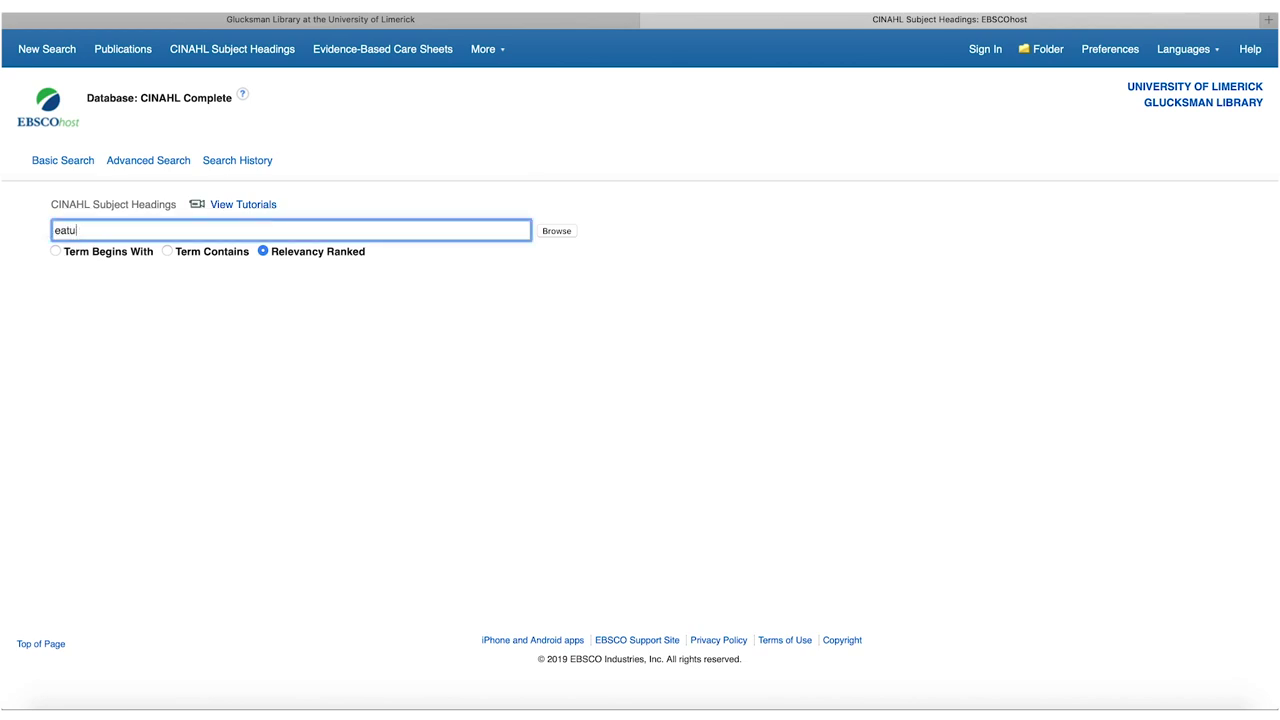
pyautogui.press('BackSpace')
pyautogui.write('ing disorders')
pyautogui.click(568, 233)
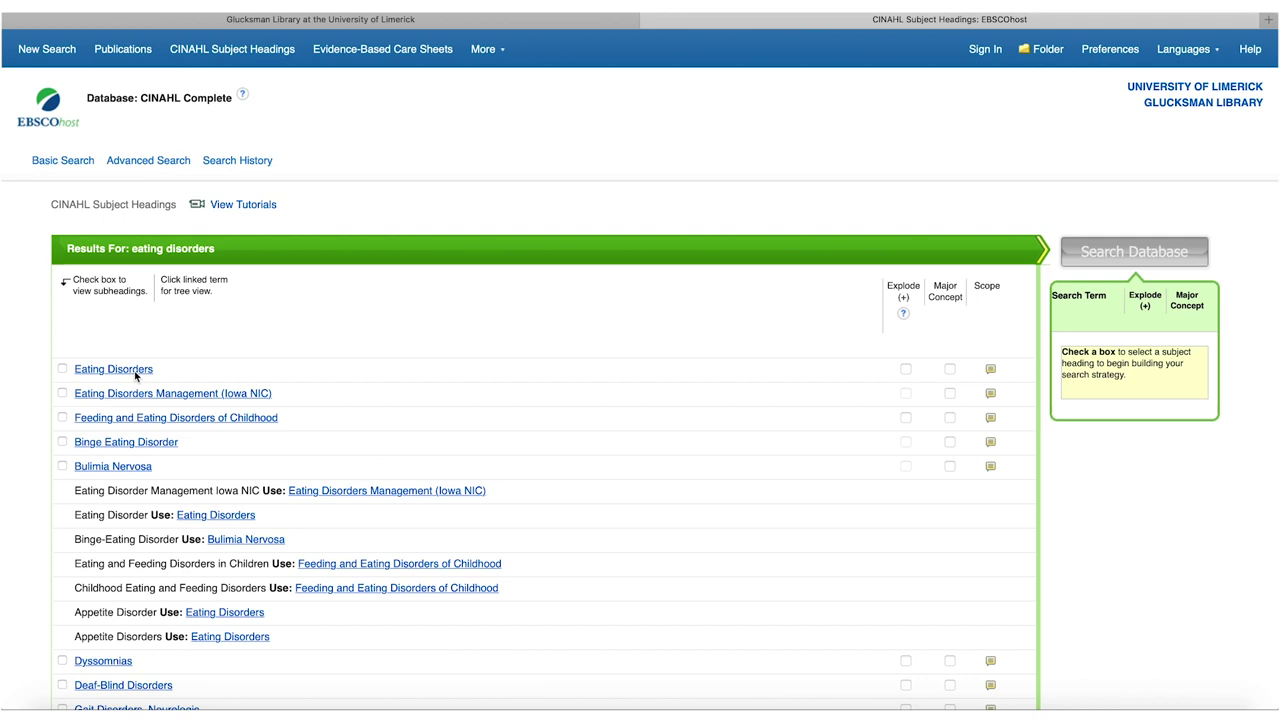
# Open the Eating Disorders heading tree and tick Eating Disorders for the search.
pyautogui.click(136, 371)
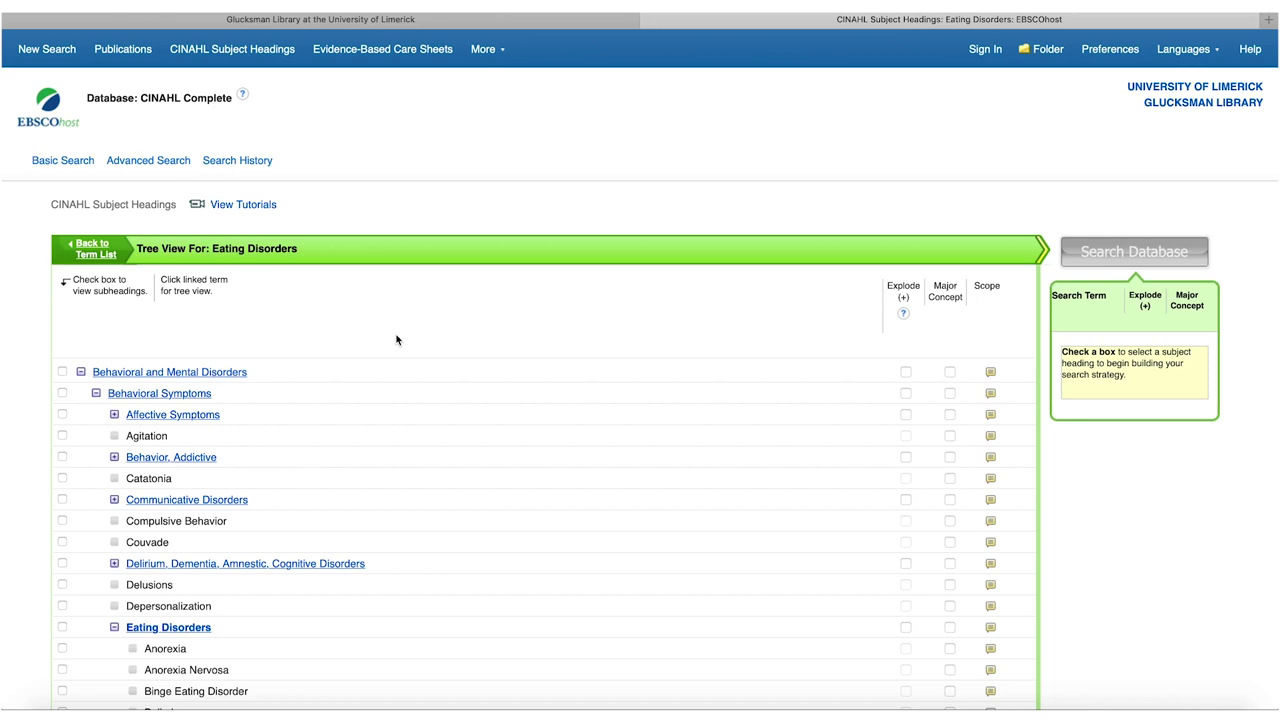
pyautogui.scroll(-5, 396, 340)
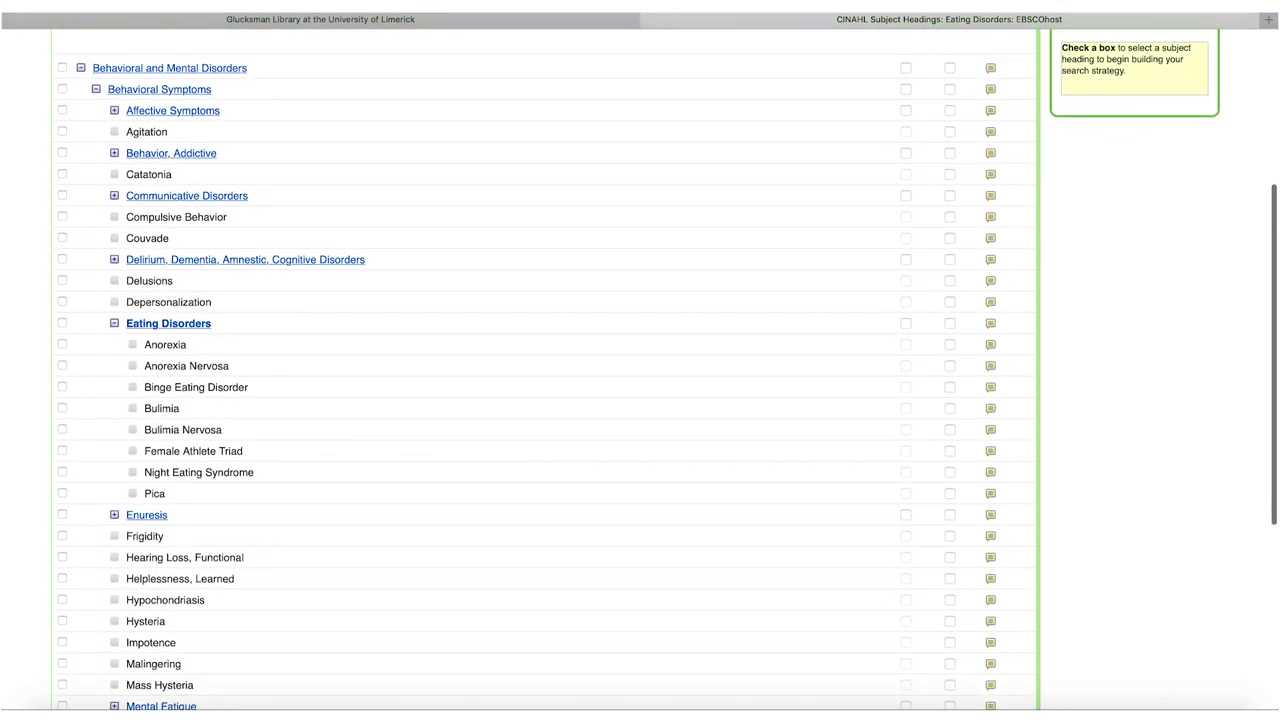
pyautogui.click(62, 324)
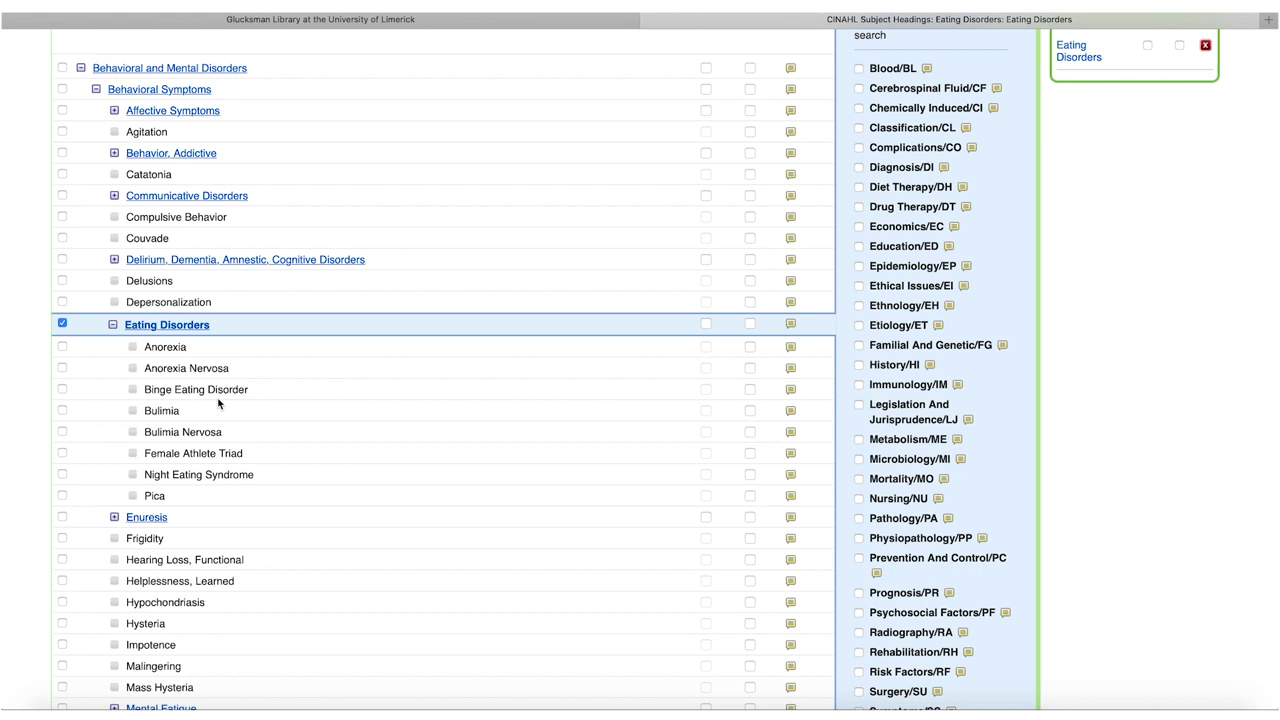
# Tick the Anorexia, Anorexia Nervosa, Binge Eating Disorder, Bulimia and Bulimia Nervosa headings.
pyautogui.click(62, 345)
pyautogui.click(62, 366)
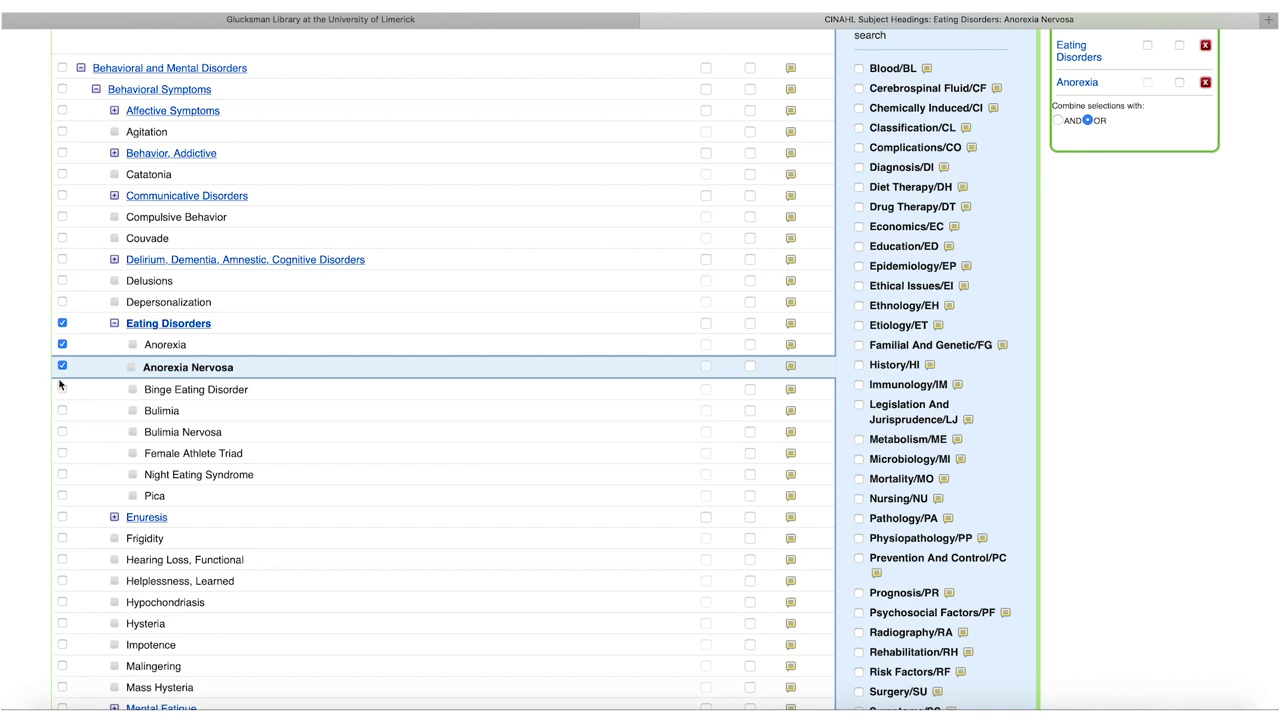
pyautogui.click(62, 388)
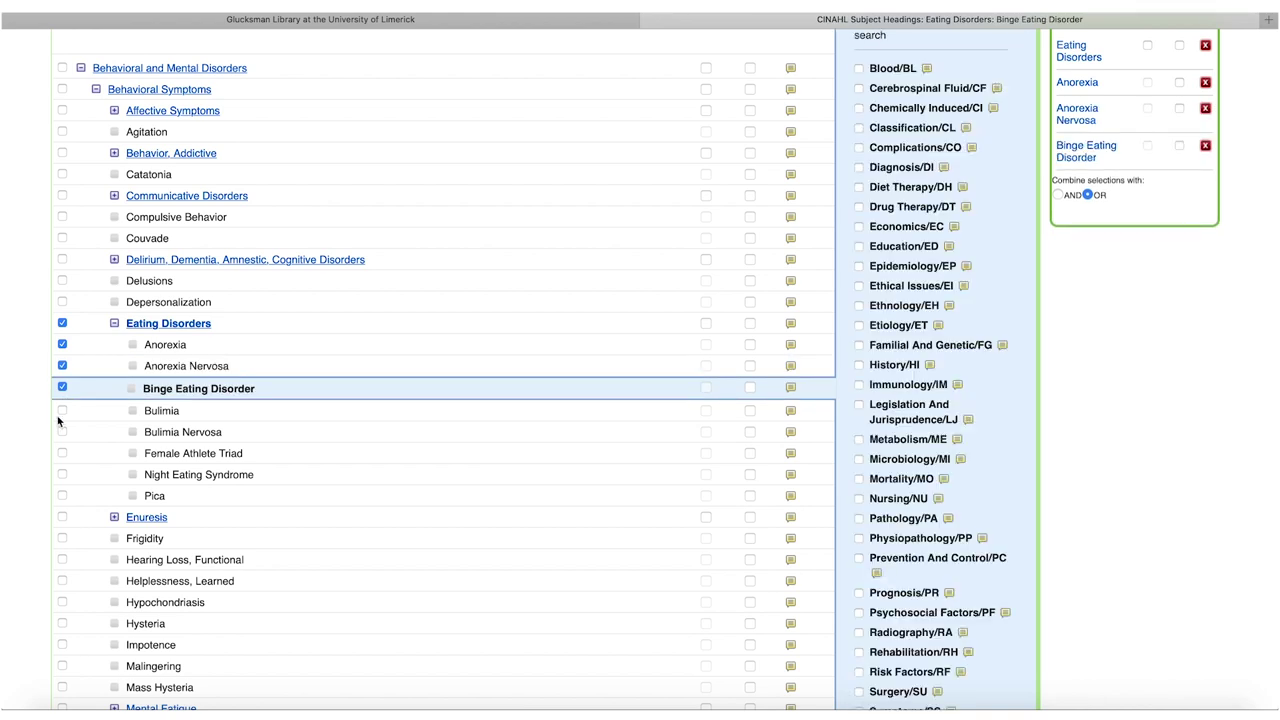
pyautogui.click(62, 410)
pyautogui.click(62, 430)
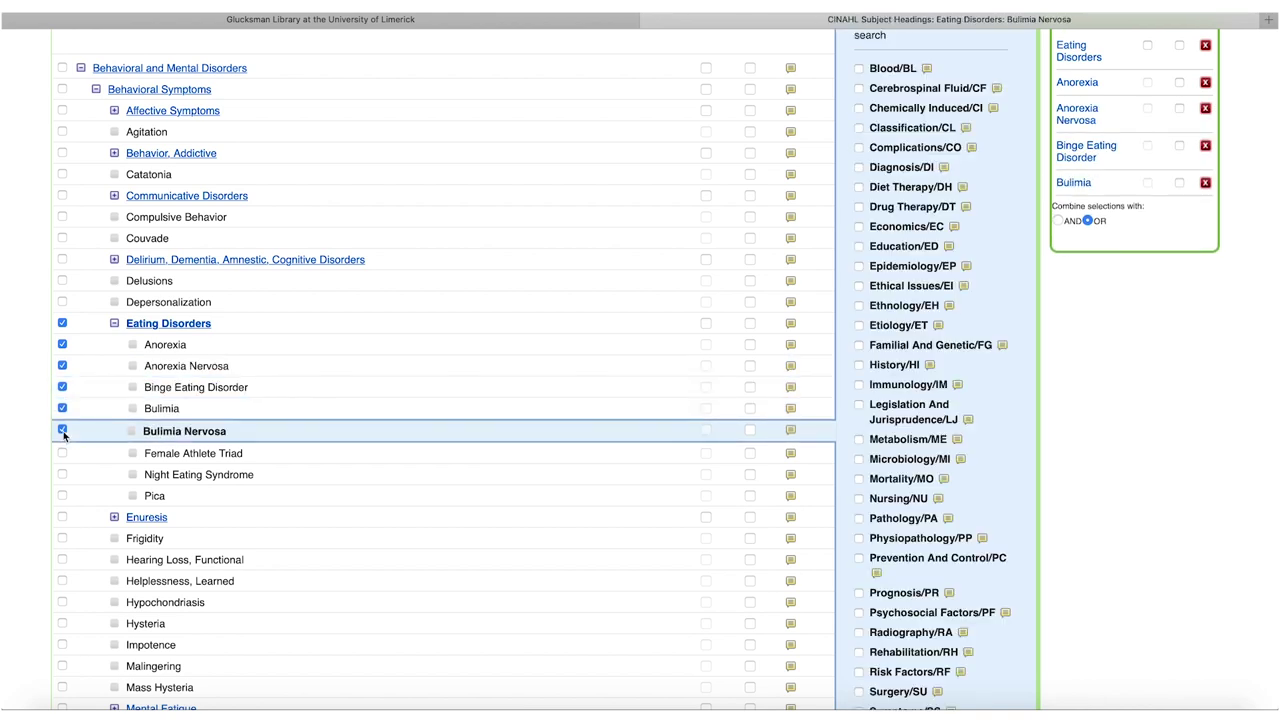
# Mark all six eating-disorder headings as Major Concept.
pyautogui.click(751, 324)
pyautogui.click(751, 345)
pyautogui.click(750, 366)
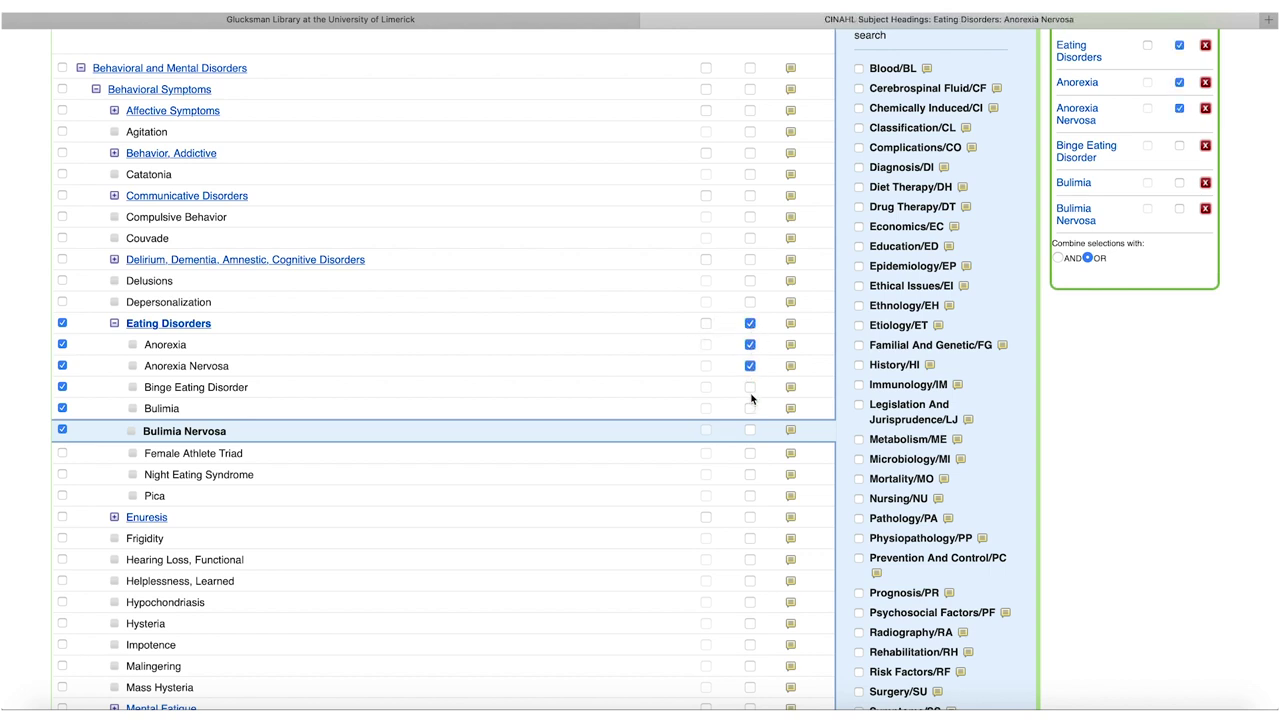
pyautogui.click(750, 388)
pyautogui.click(750, 408)
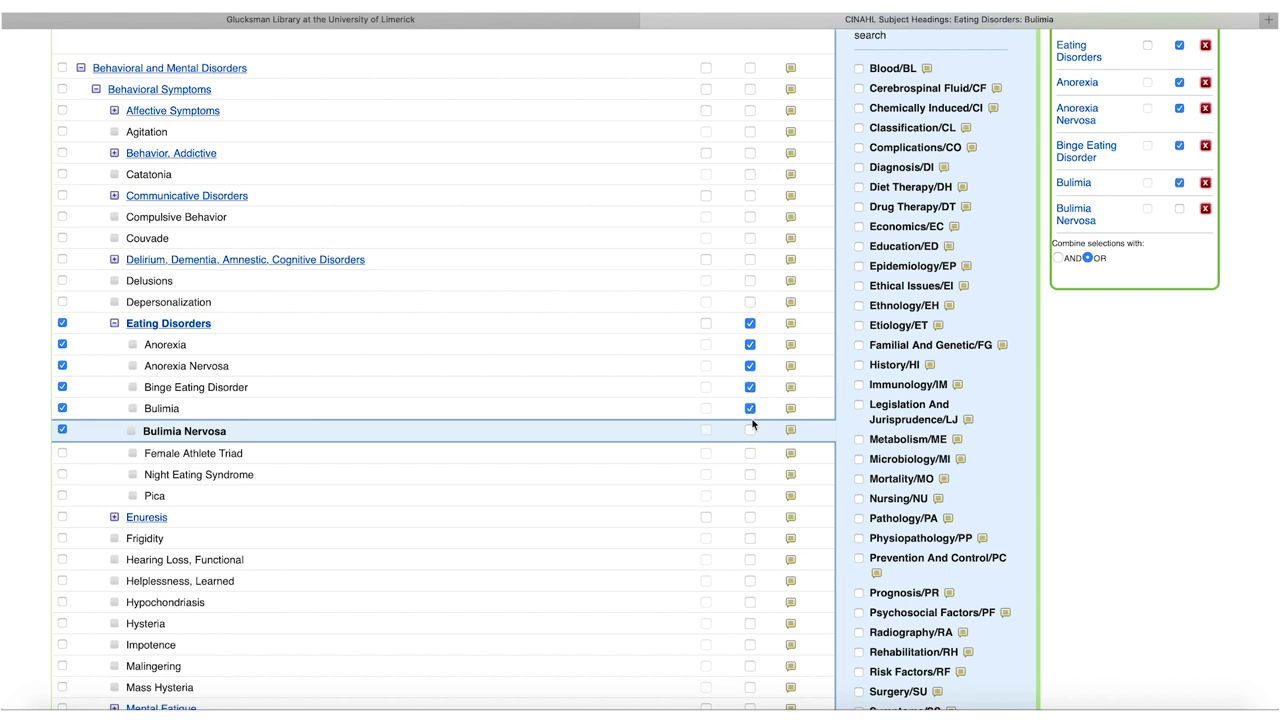
pyautogui.click(751, 430)
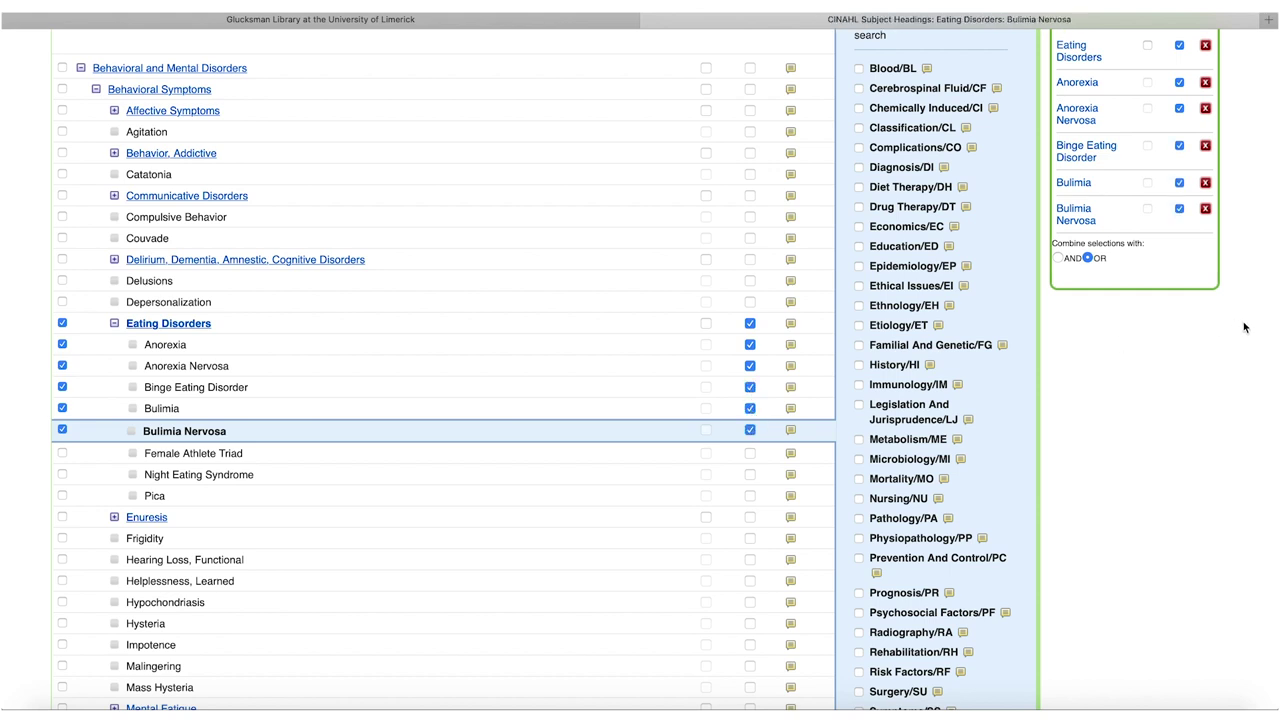
pyautogui.scroll(4, 1244, 327)
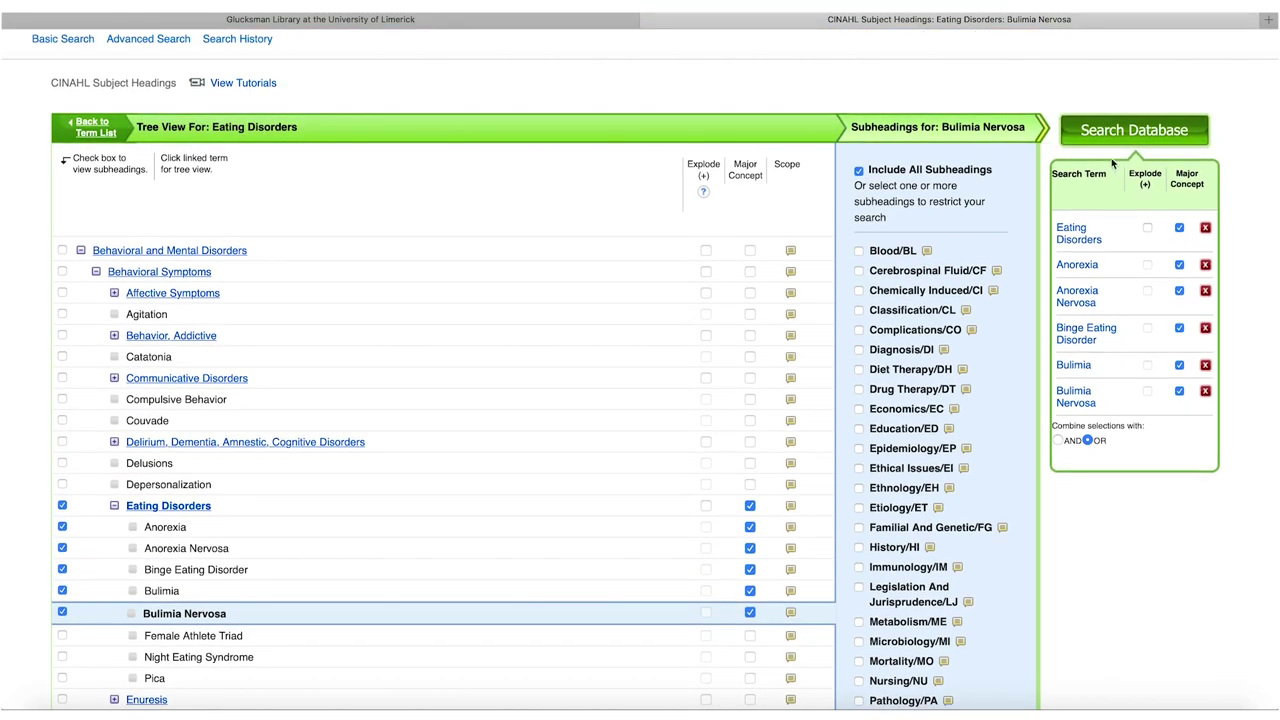
# Run the OR-combined six-heading search, saved as S1 with 12,075 results.
pyautogui.click(1115, 135)
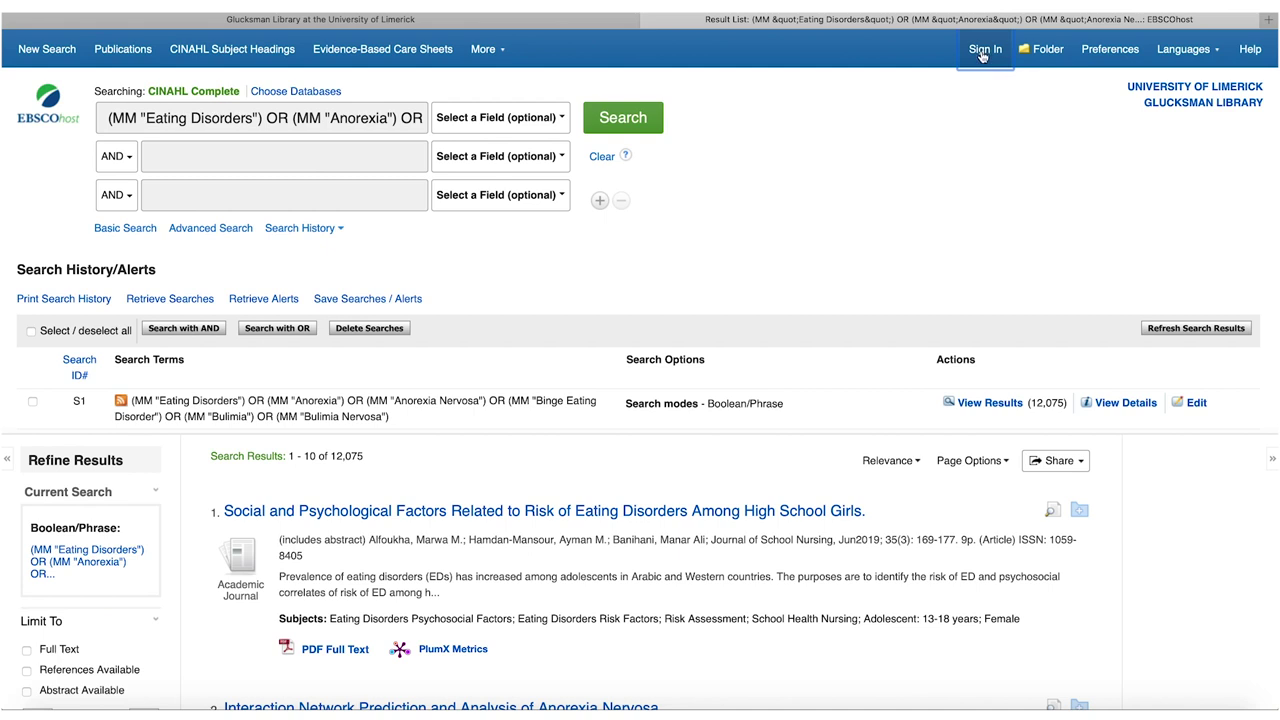
# Sign in to the personal My EBSCOhost account with username and password, declining password saving.
pyautogui.click(982, 52)
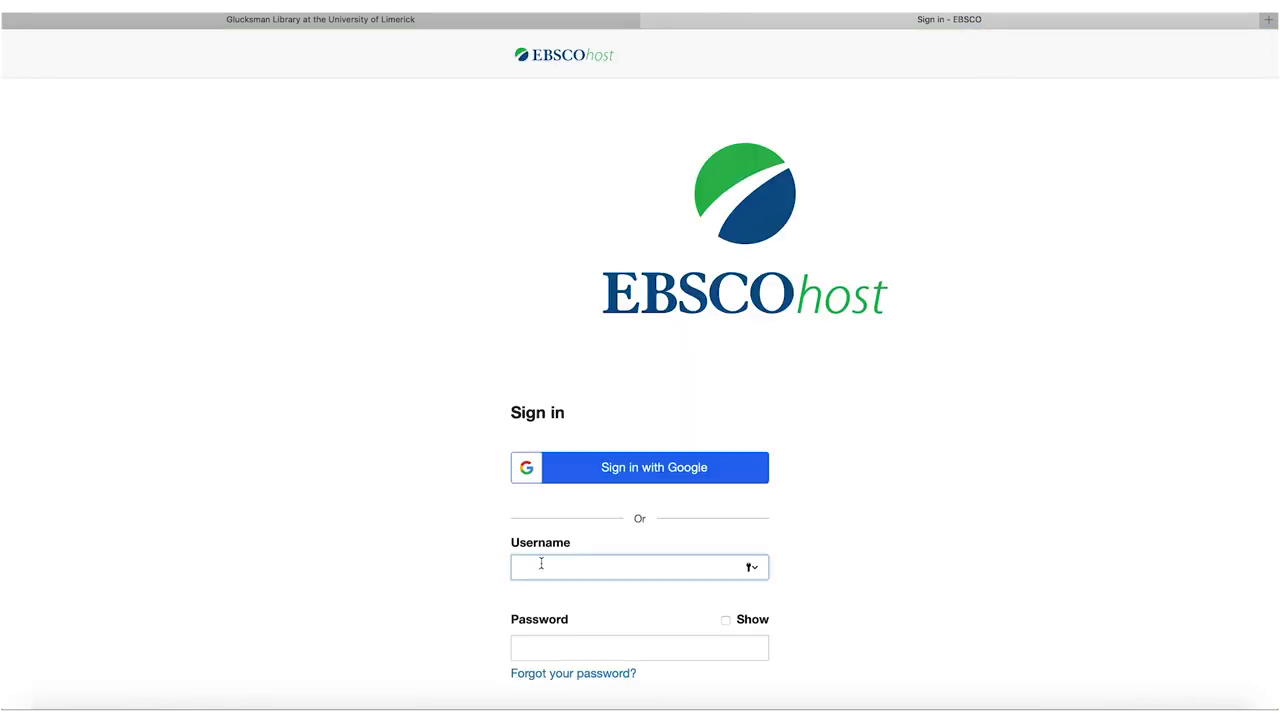
pyautogui.press('Tab')
pyautogui.write('••••••••••••••••')
pyautogui.press('Return')
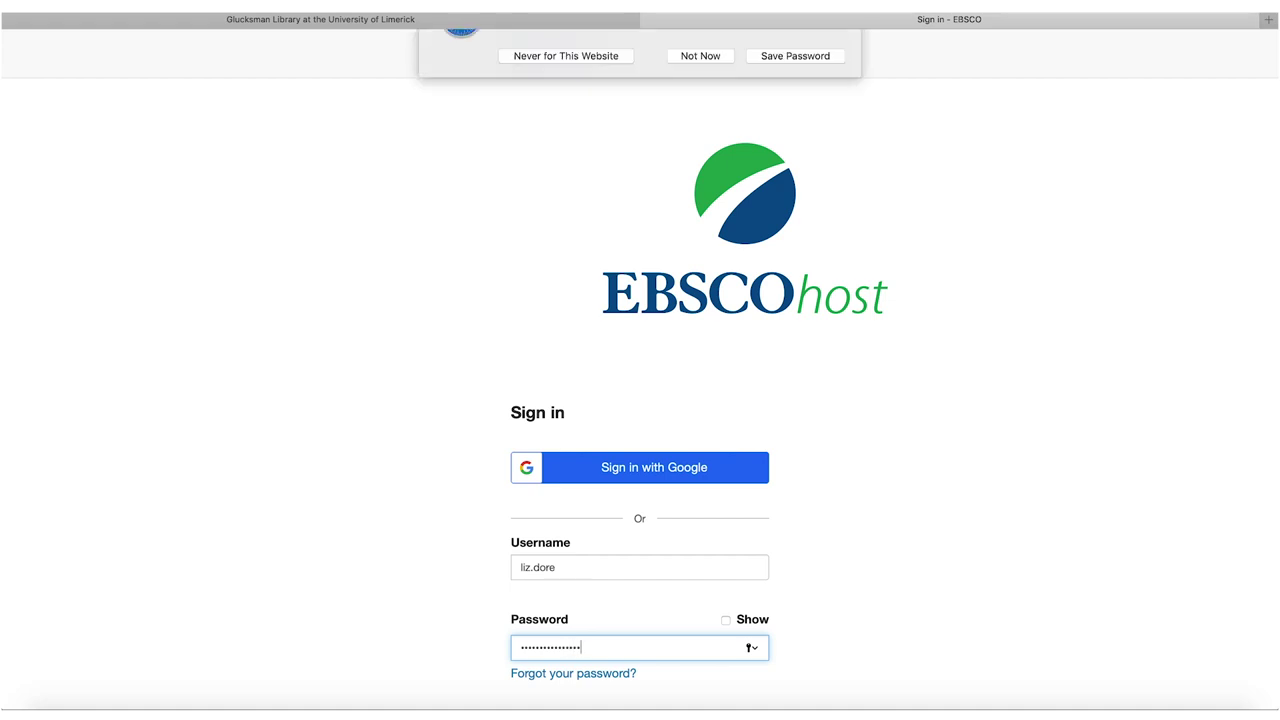
pyautogui.click(690, 111)
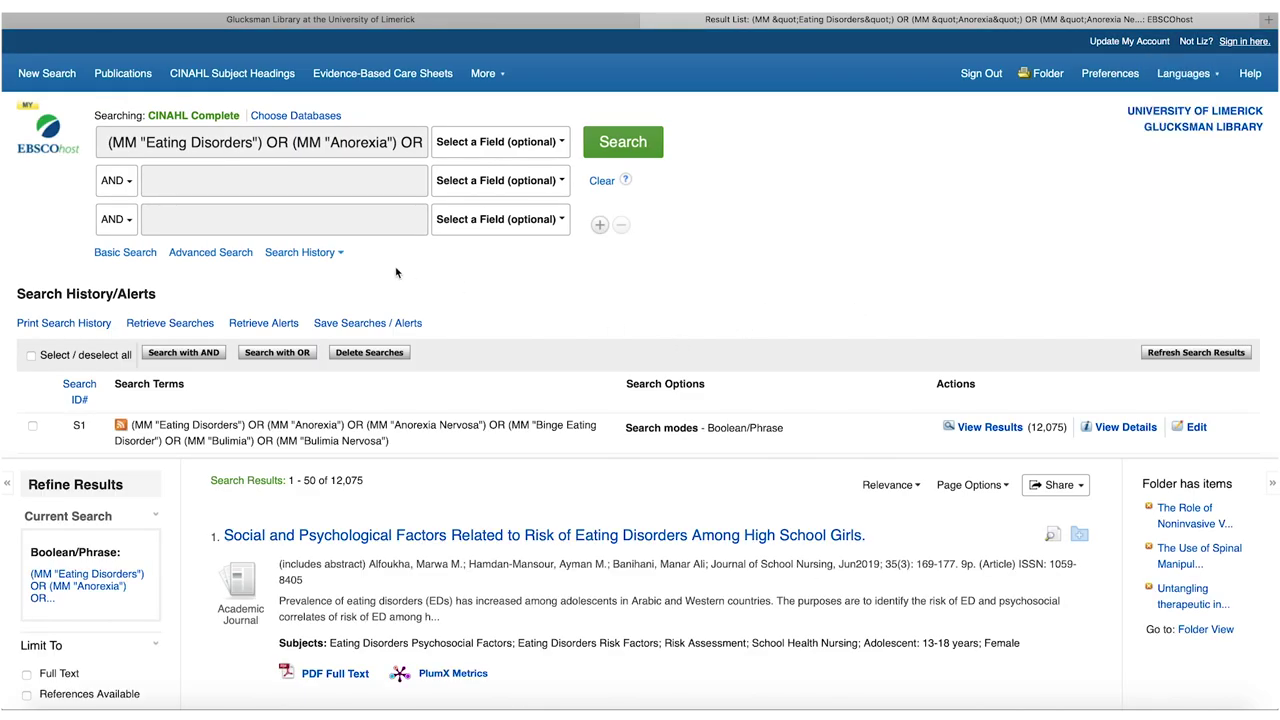
# Set row 2 to search 'eating disorders or anorexia' in TI Title.
pyautogui.click(338, 189)
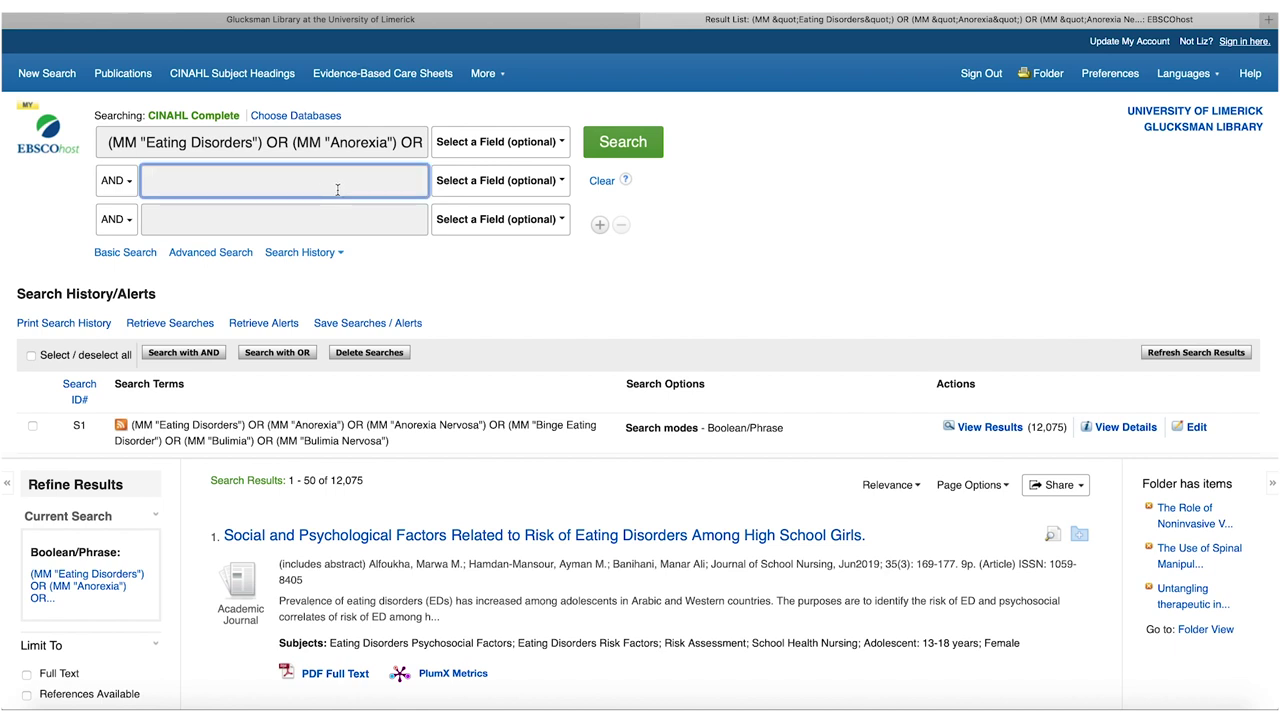
pyautogui.write('eating dis')
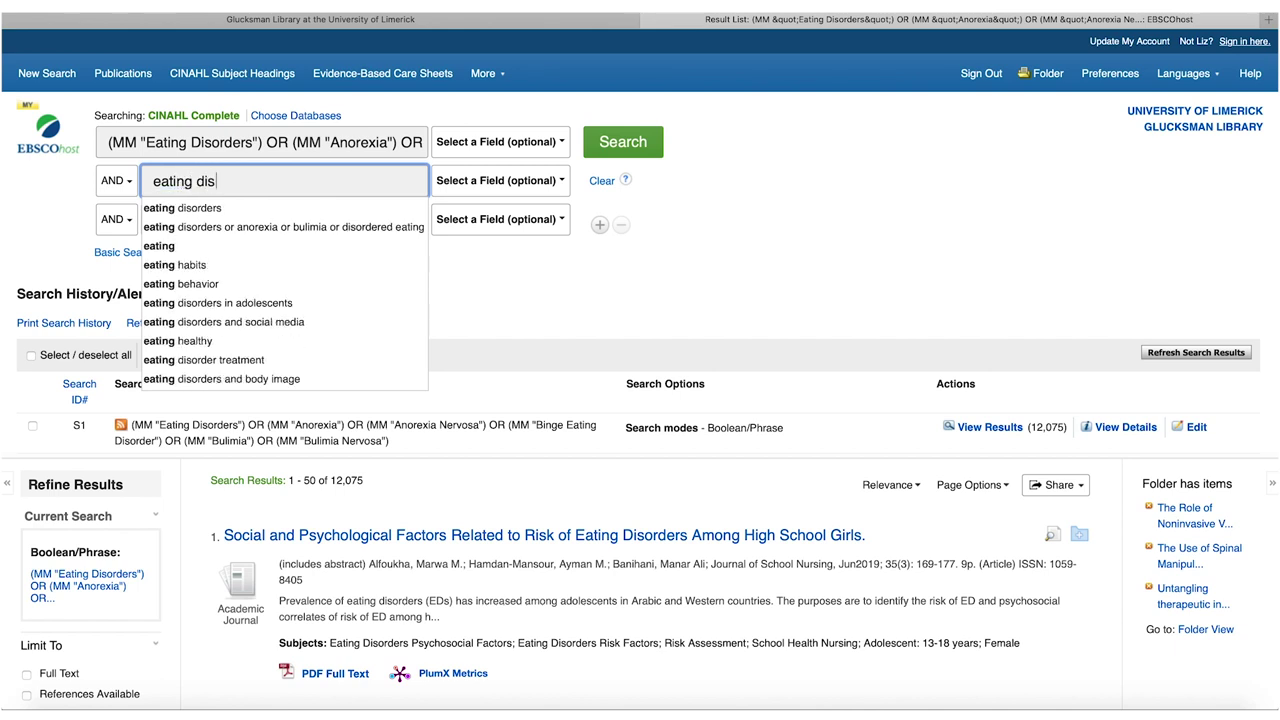
pyautogui.write('orders ')
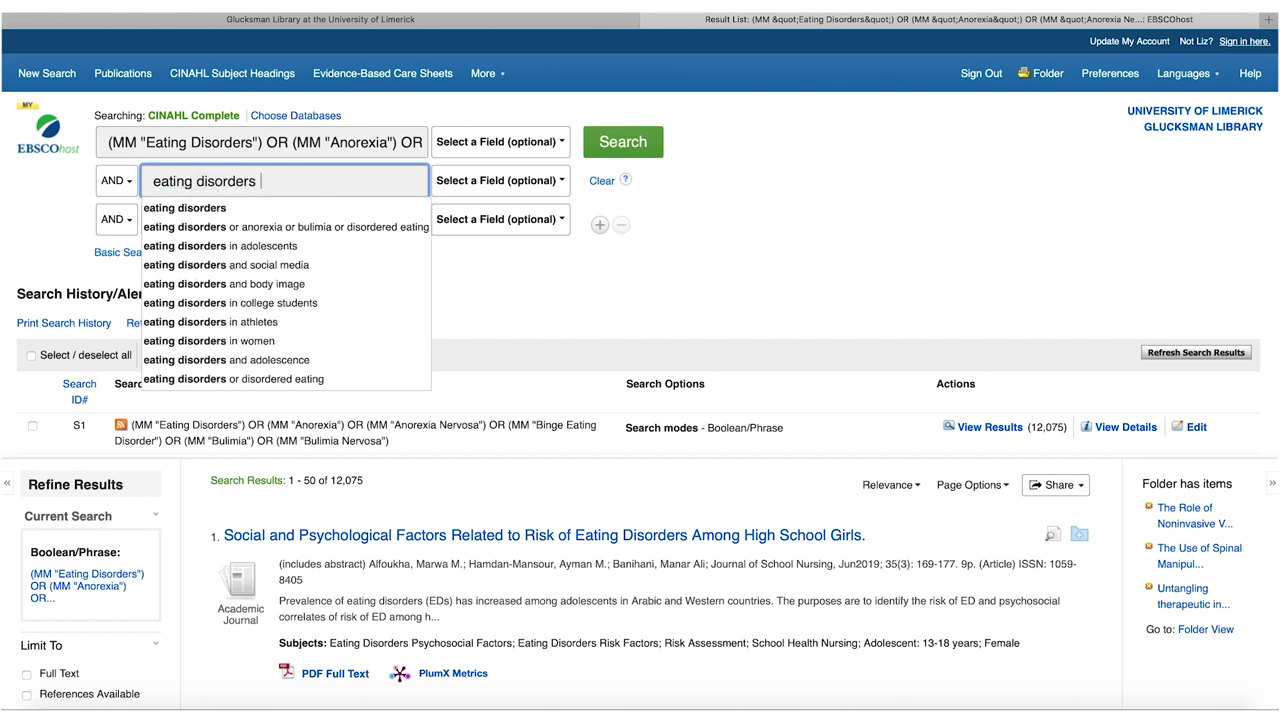
pyautogui.write('or')
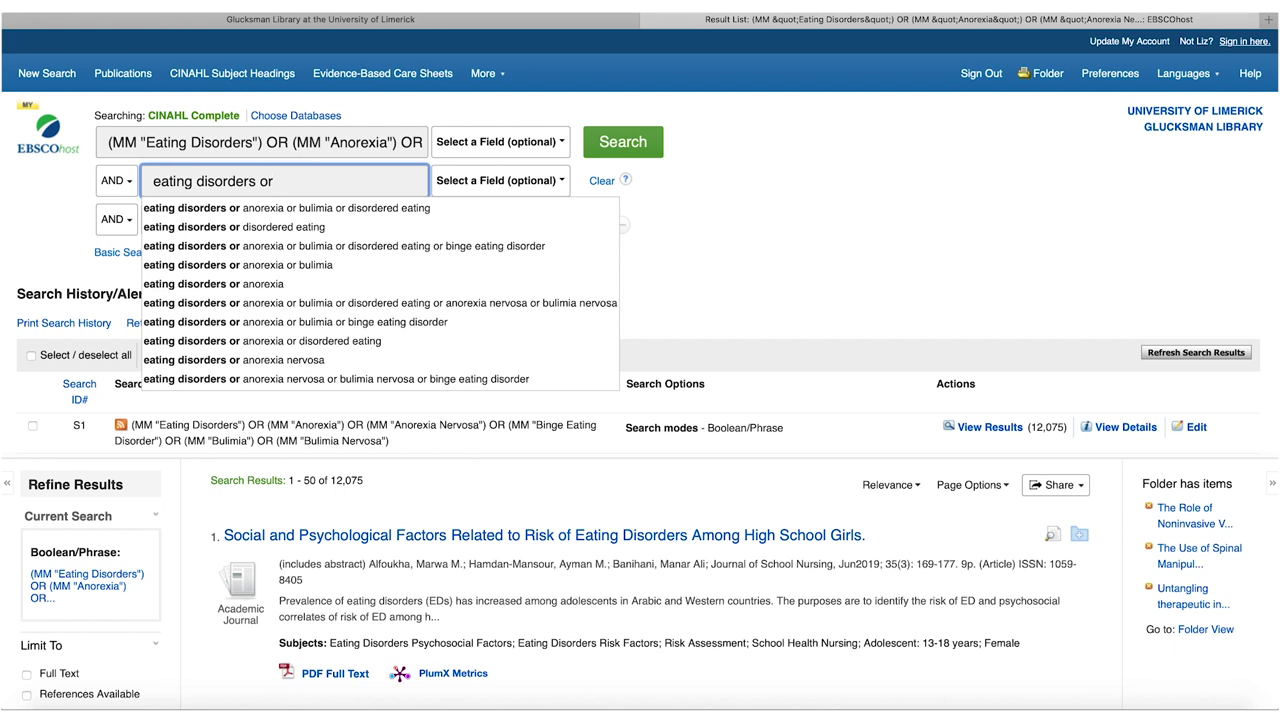
pyautogui.click(297, 286)
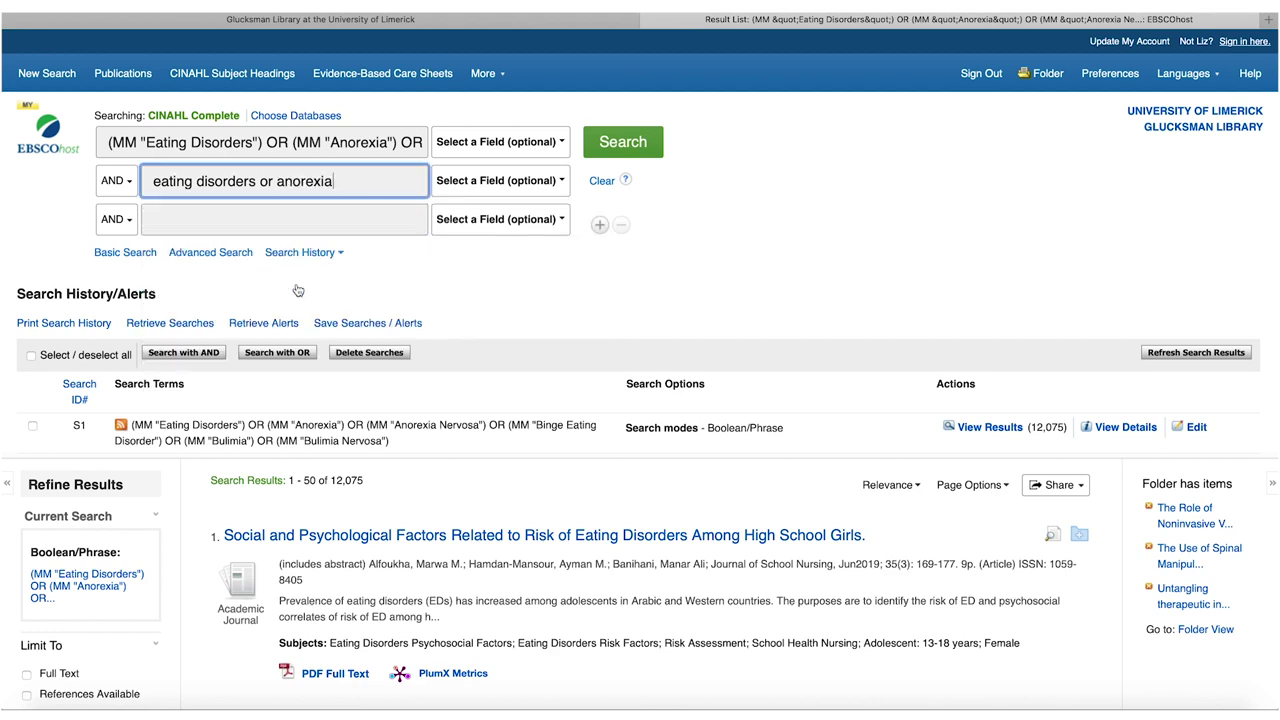
pyautogui.click(478, 186)
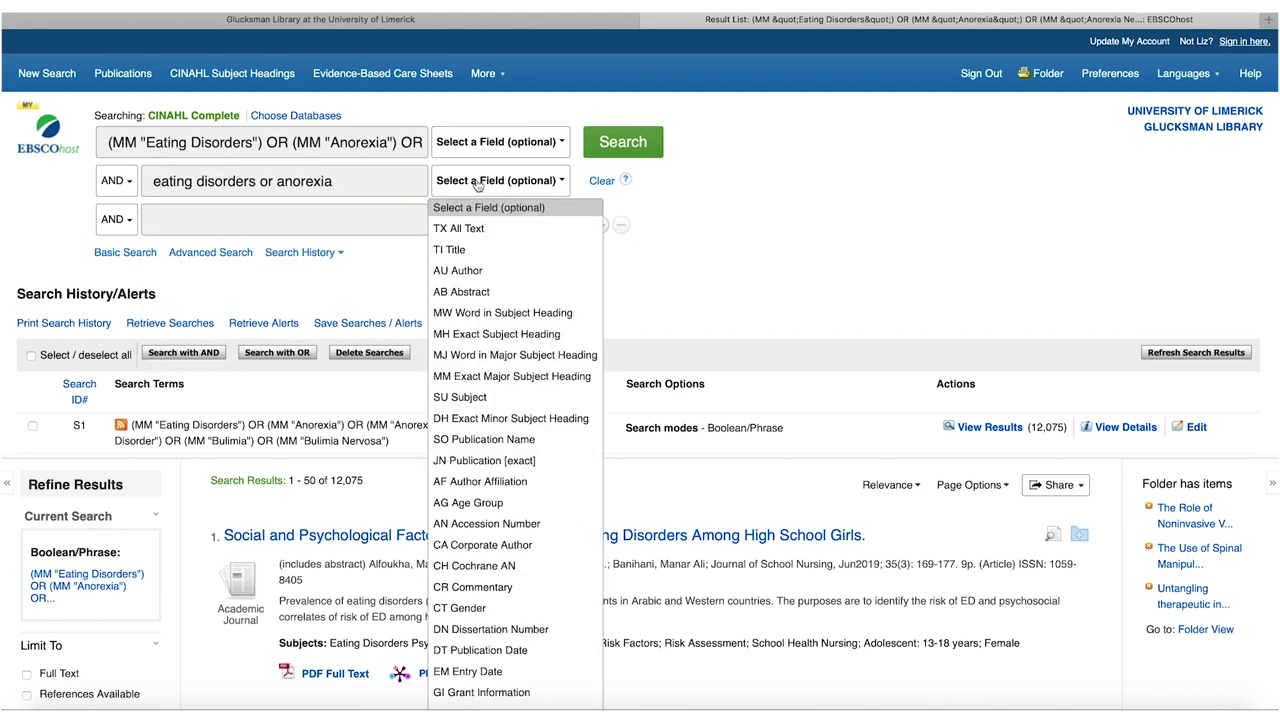
pyautogui.click(465, 254)
# Set row 3 to search 'eating disorders or anorexia' in AB Abstract.
pyautogui.click(289, 219)
pyautogui.write('et')
pyautogui.press('BackSpace')
pyautogui.write('ating disorders or')
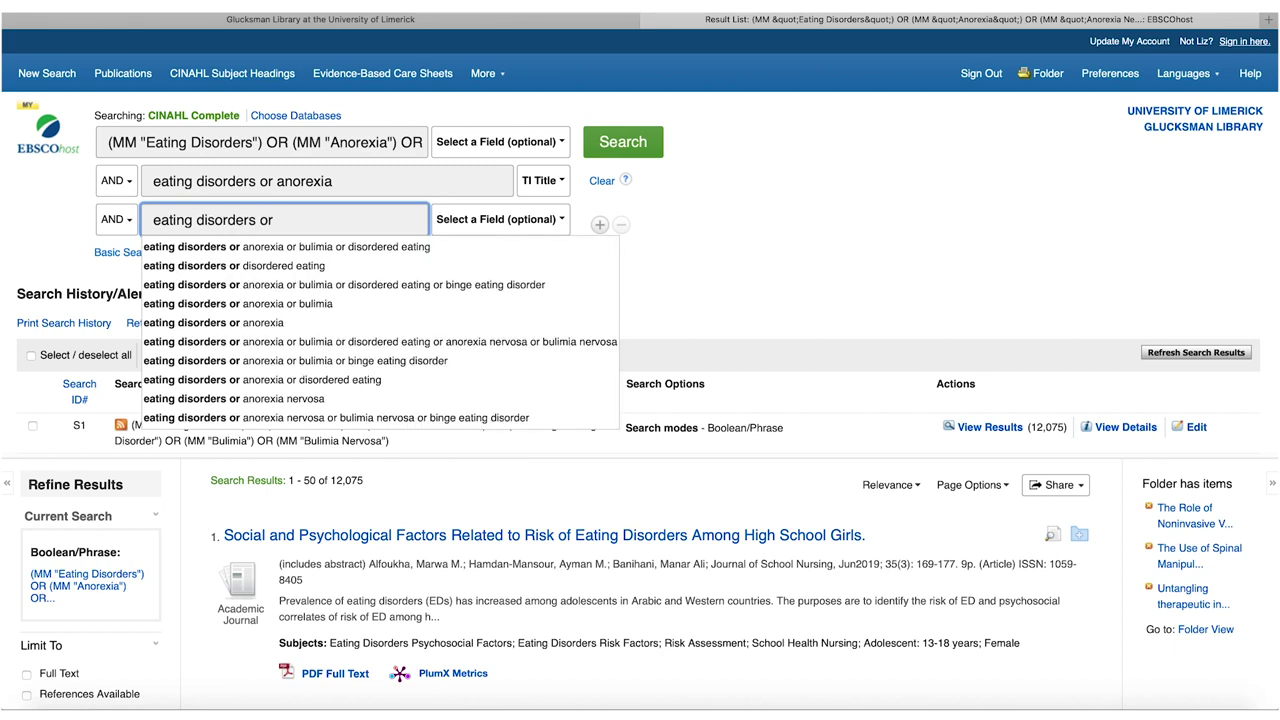
pyautogui.click(275, 322)
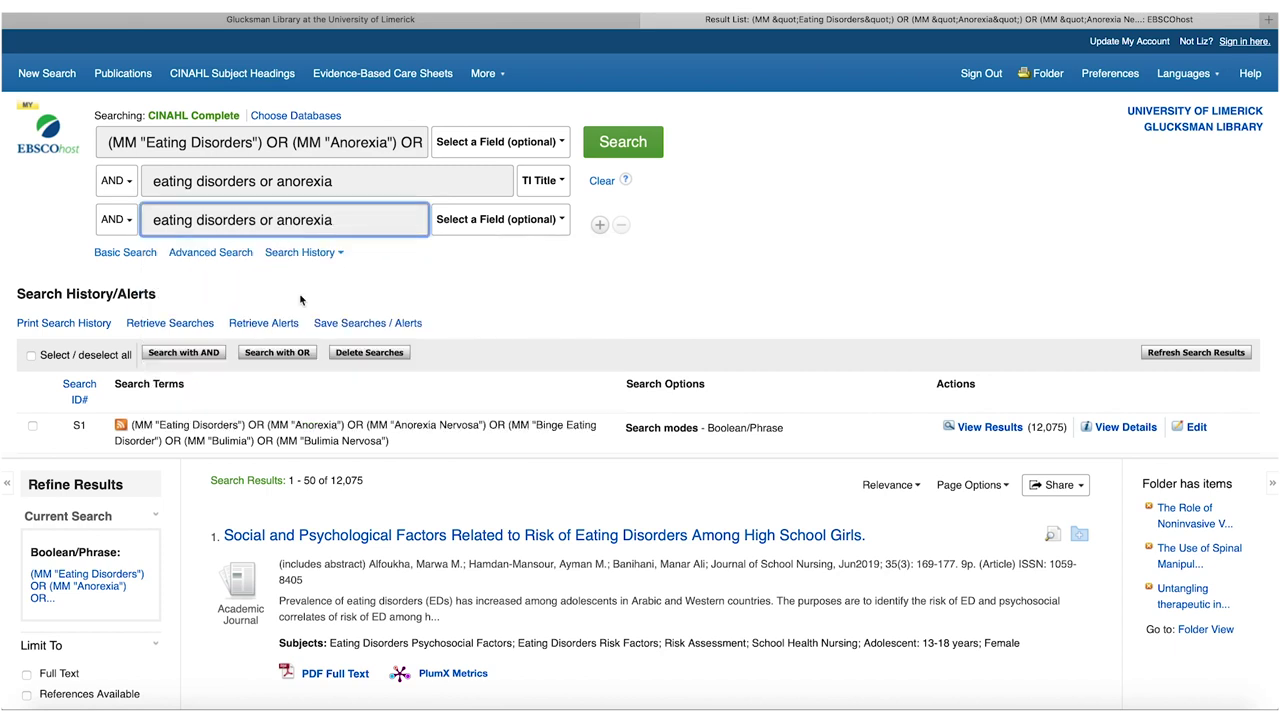
pyautogui.click(505, 221)
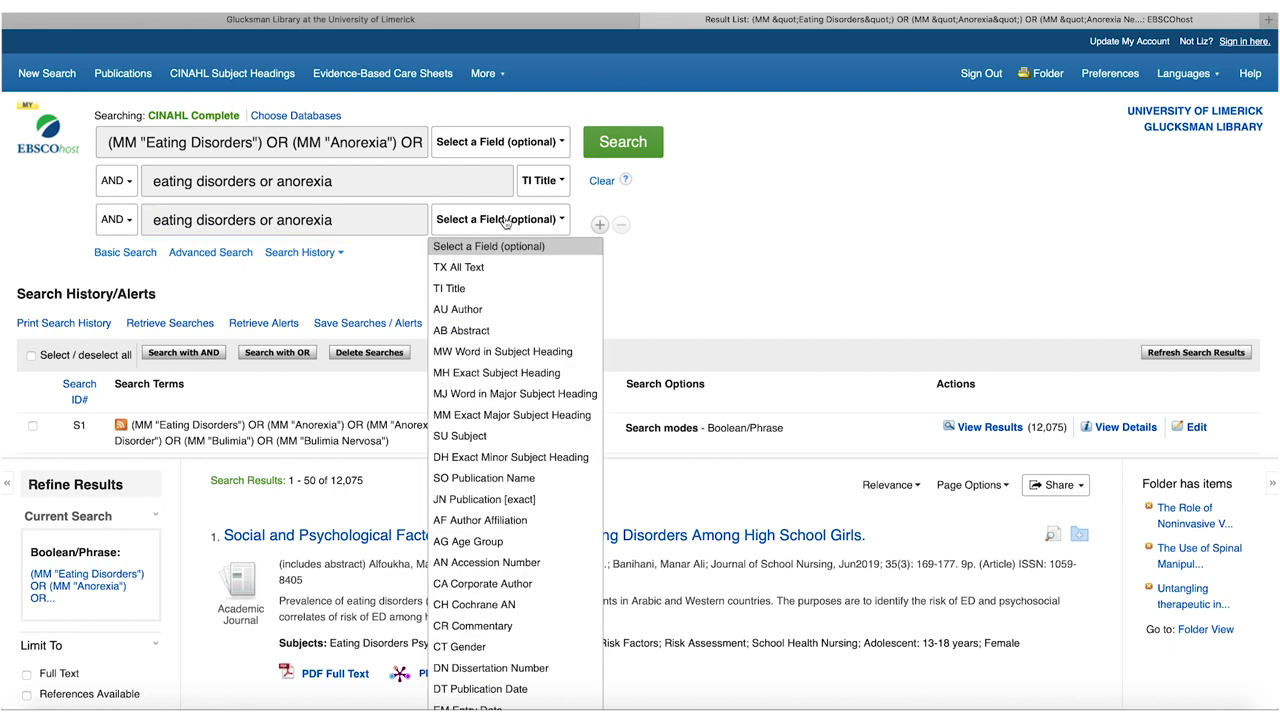
pyautogui.click(472, 331)
# Join rows 2 and 3 to the query with OR.
pyautogui.click(117, 188)
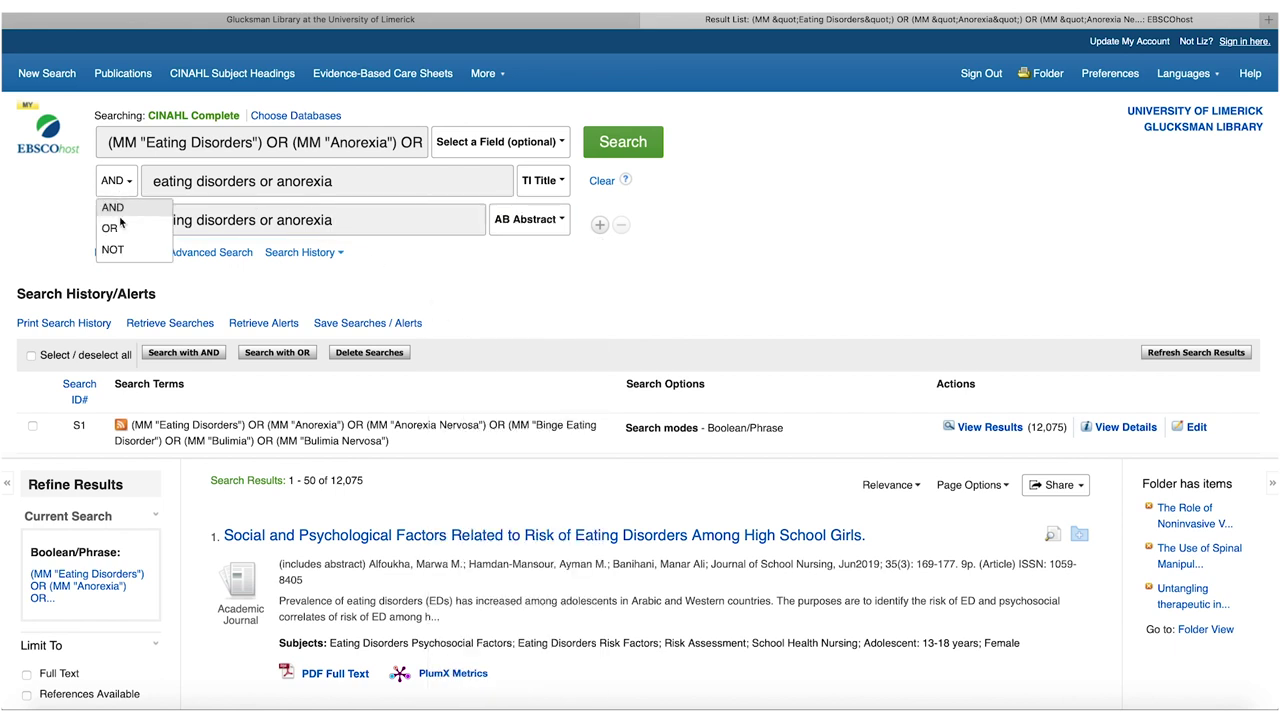
pyautogui.click(110, 228)
pyautogui.click(115, 226)
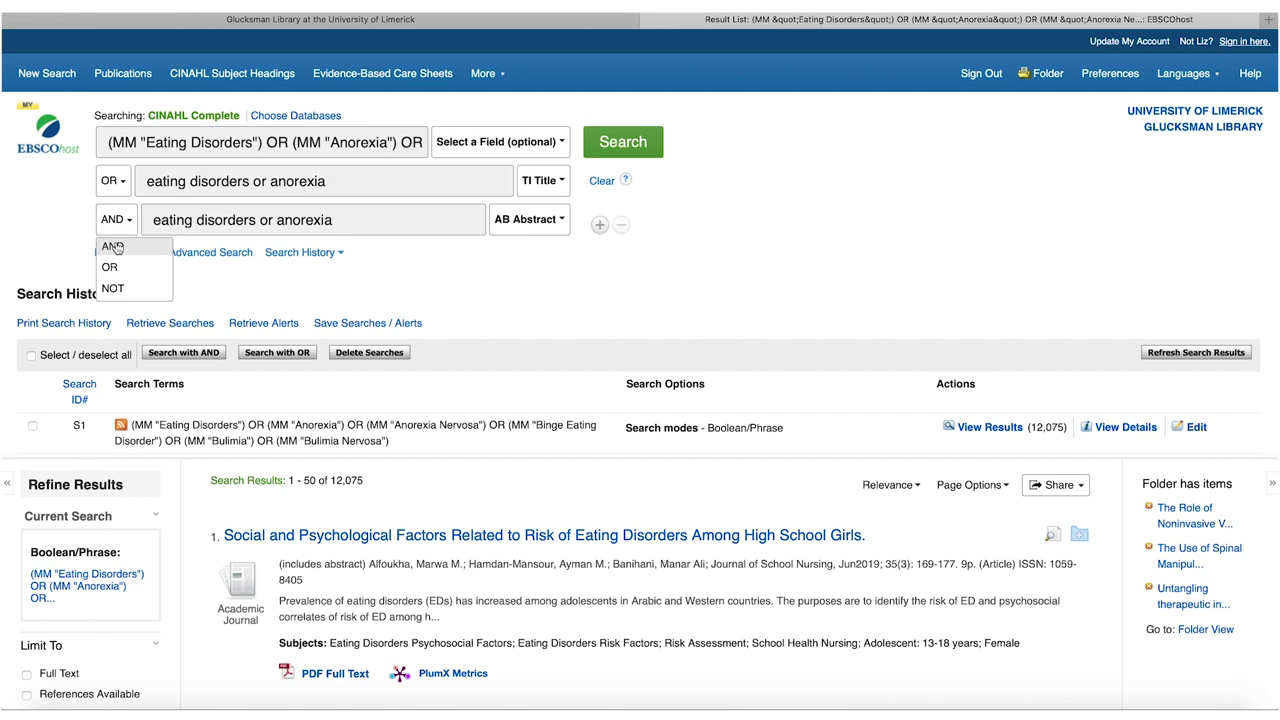
pyautogui.click(111, 268)
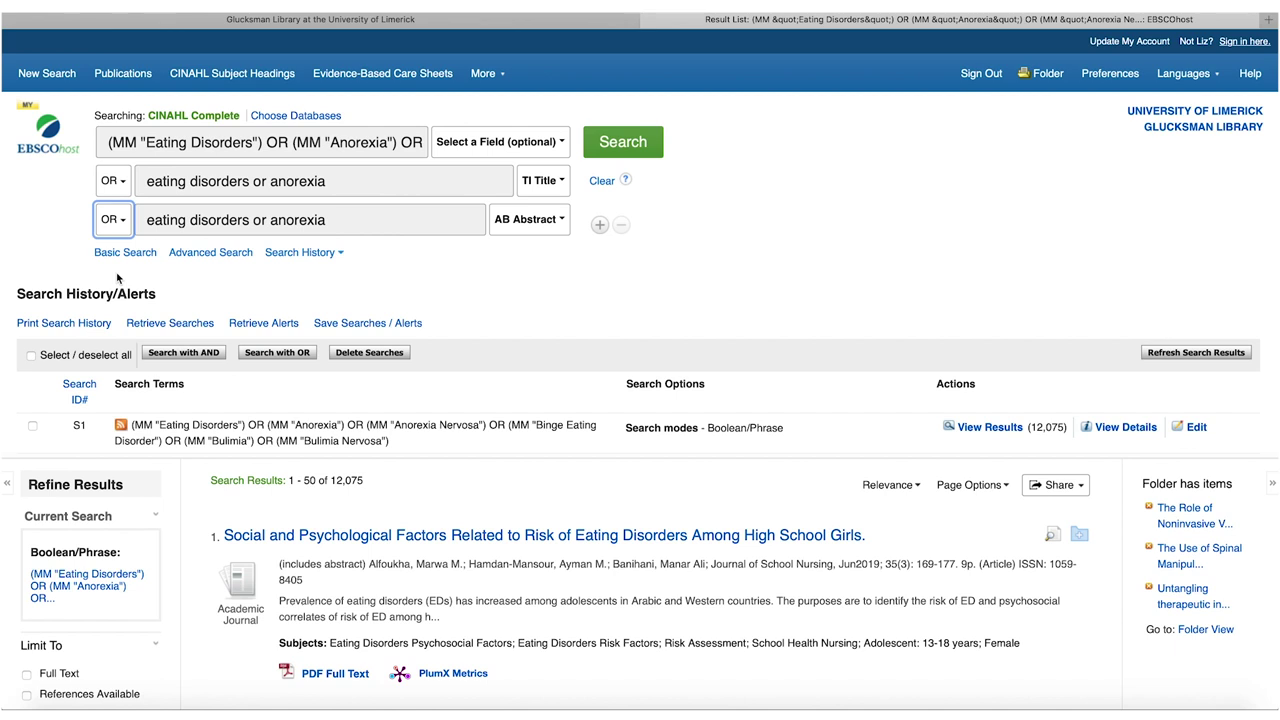
# Run search S2 (16,890 results), then clear the search boxes.
pyautogui.click(613, 148)
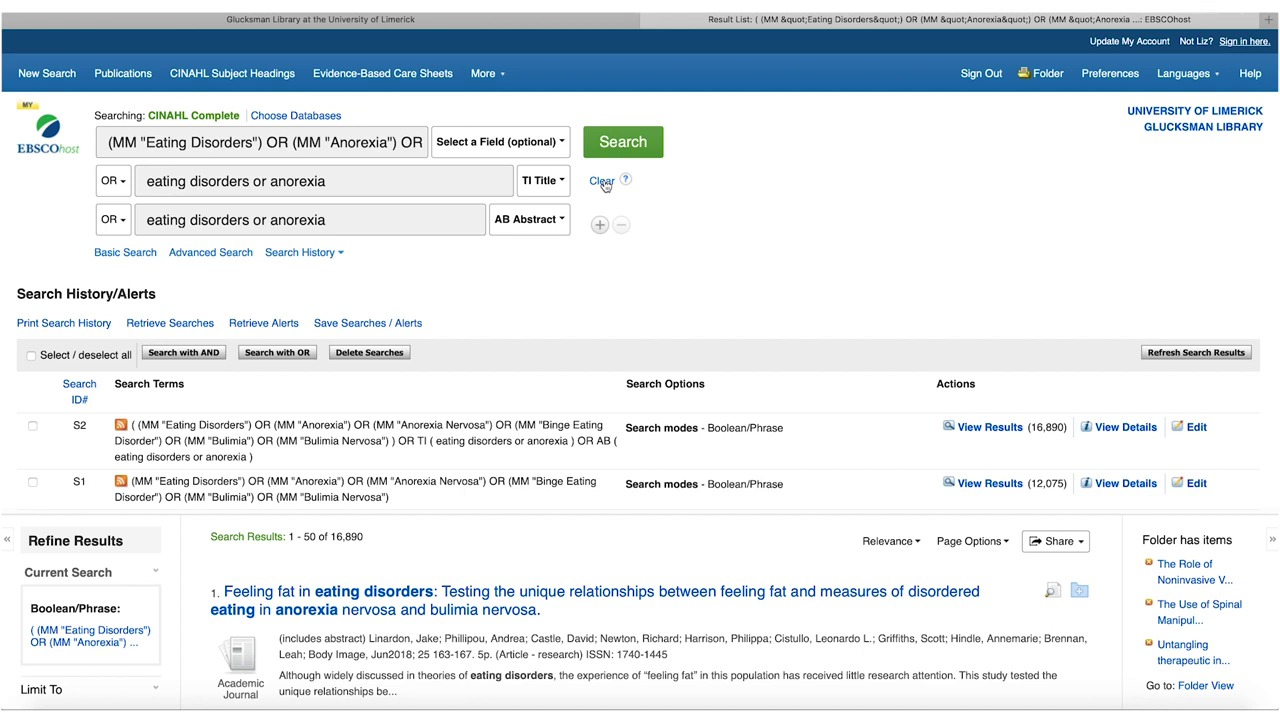
pyautogui.click(602, 182)
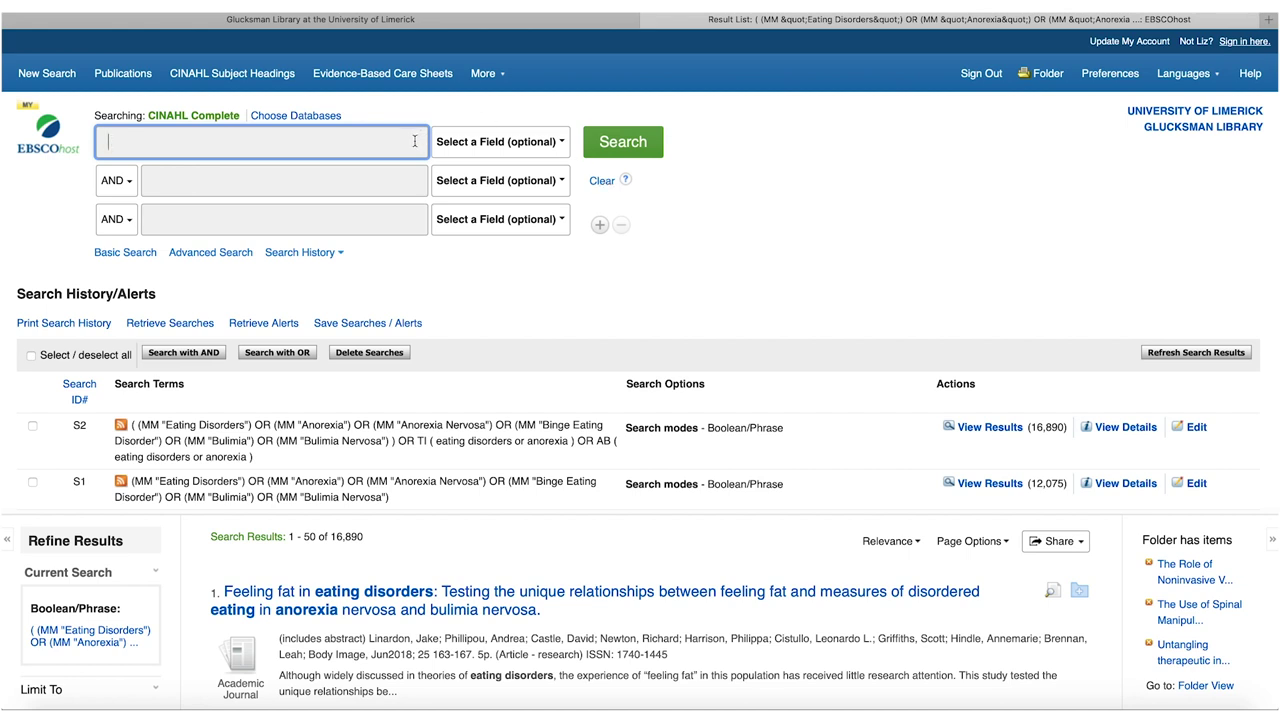
# Search 'stress or anxiety or depression' in TI Title in row 1.
pyautogui.write('stress or')
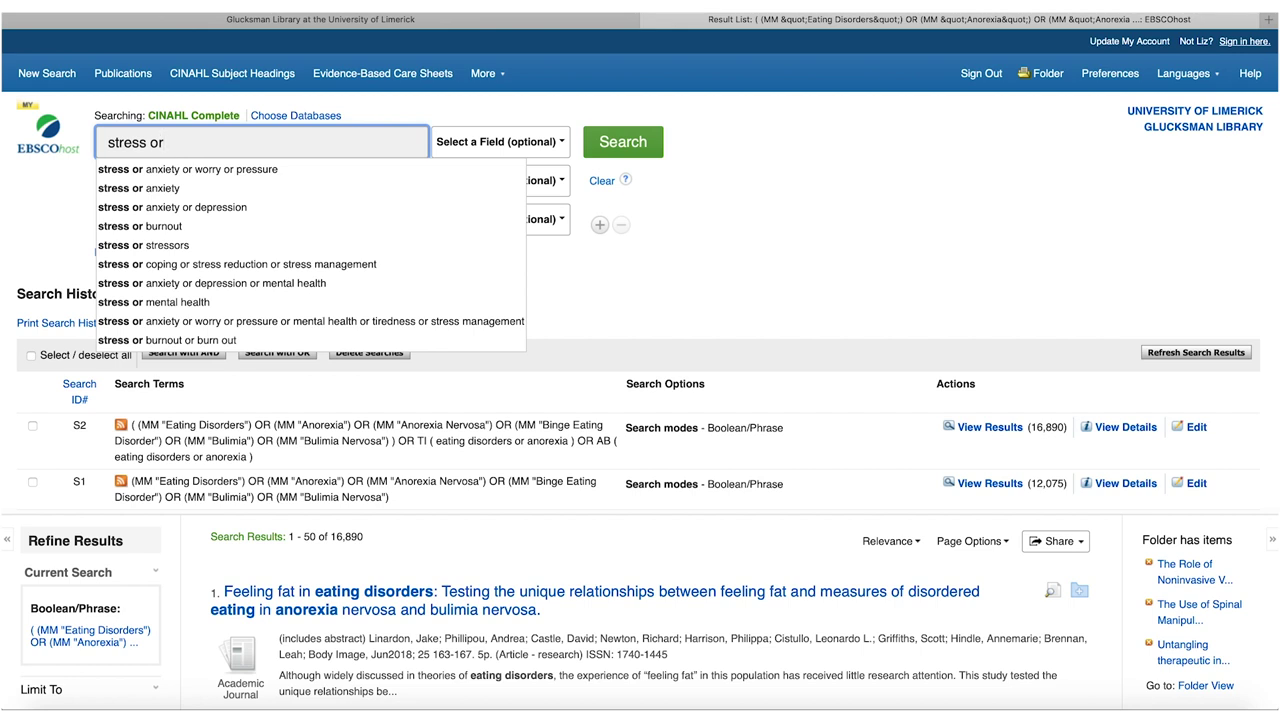
pyautogui.click(381, 218)
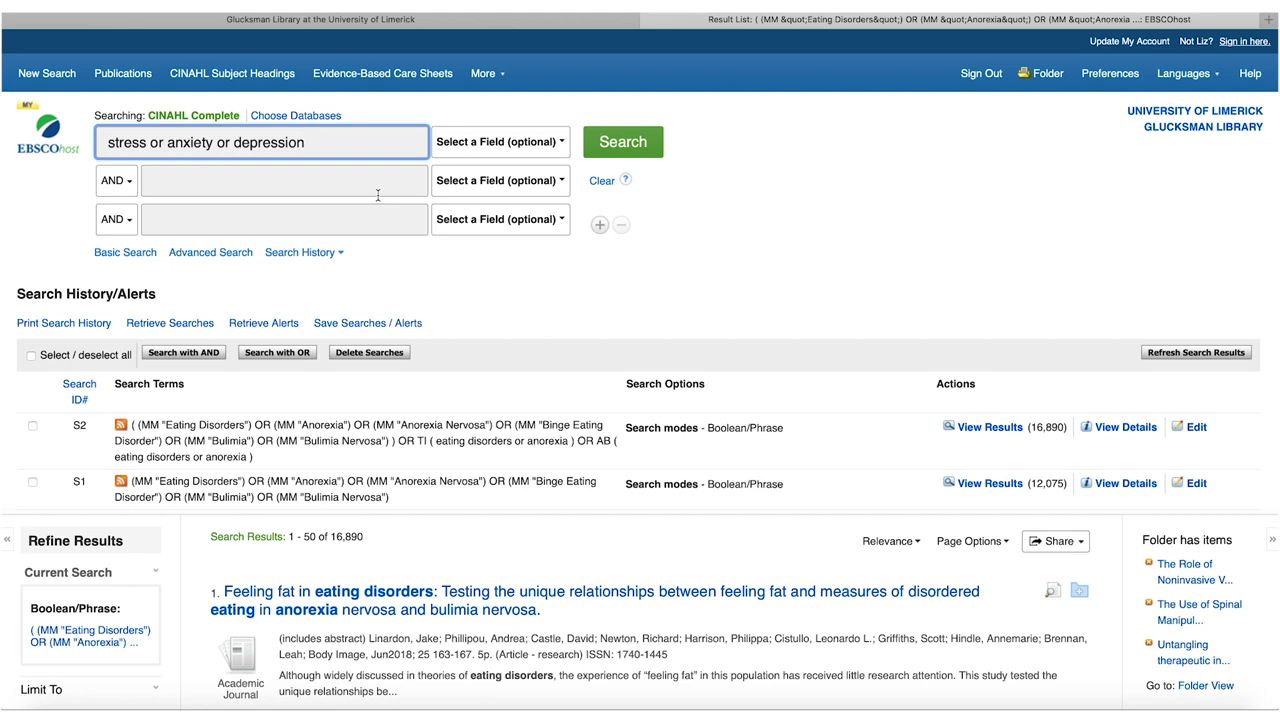
pyautogui.click(379, 192)
pyautogui.click(481, 150)
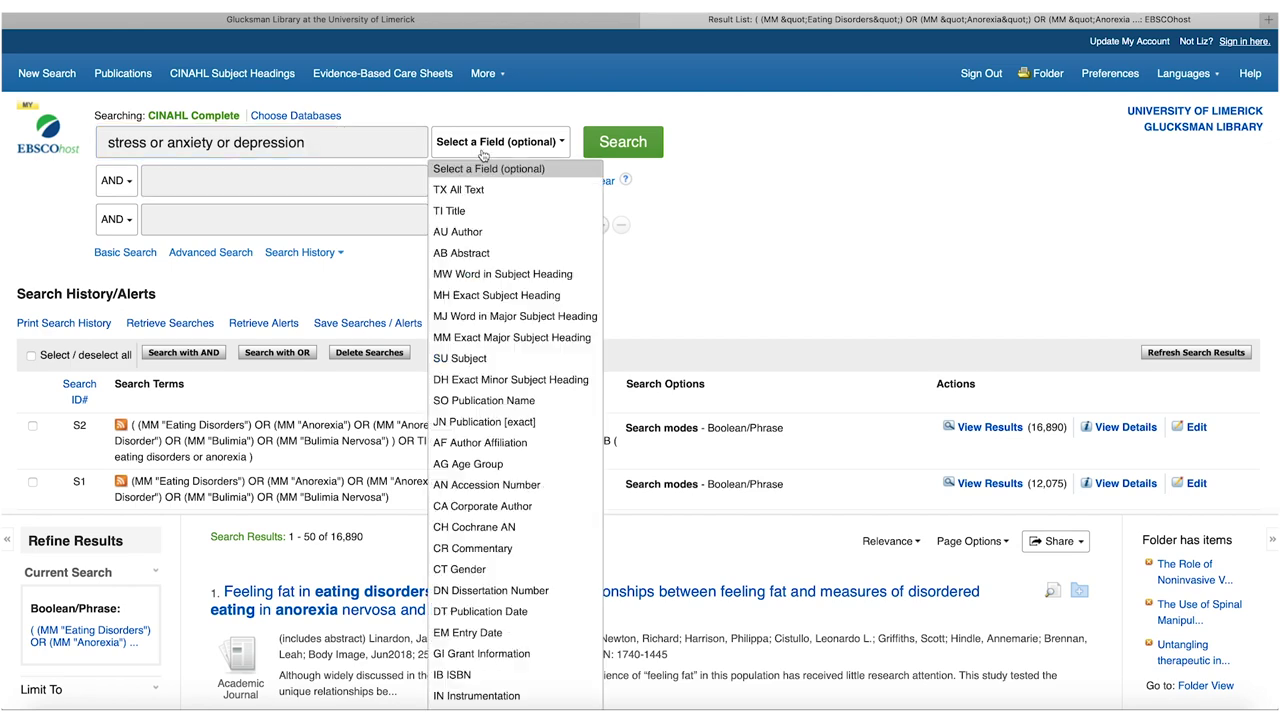
pyautogui.click(462, 210)
# Add 'stress or anxiety or depression' in AB Abstract as row 2, joined with OR.
pyautogui.click(465, 190)
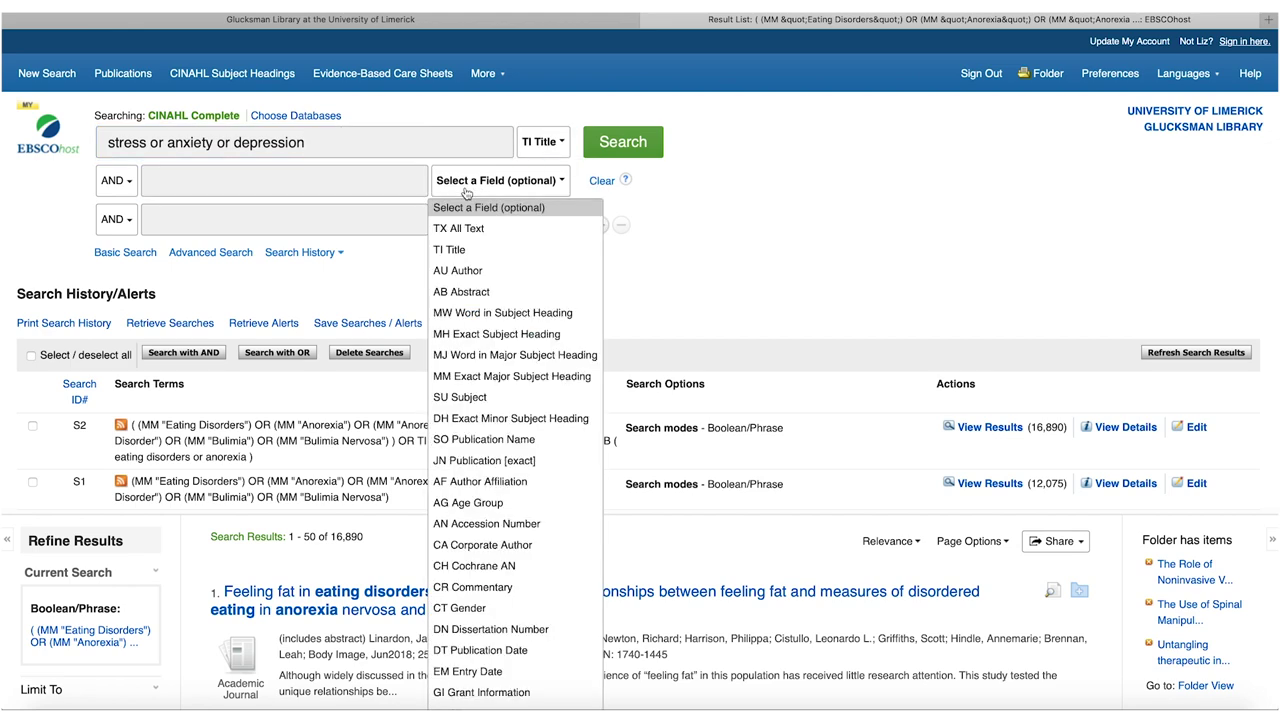
pyautogui.click(460, 245)
pyautogui.click(334, 175)
pyautogui.write('stre')
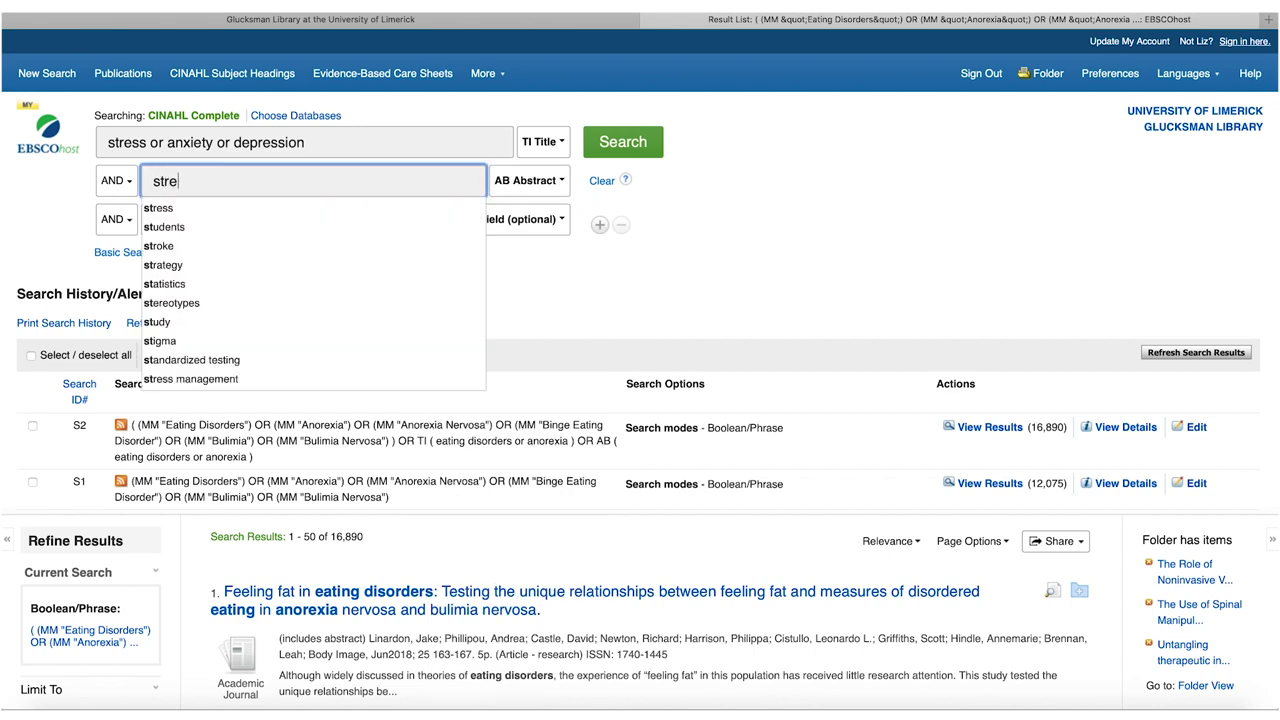
pyautogui.write('ss or')
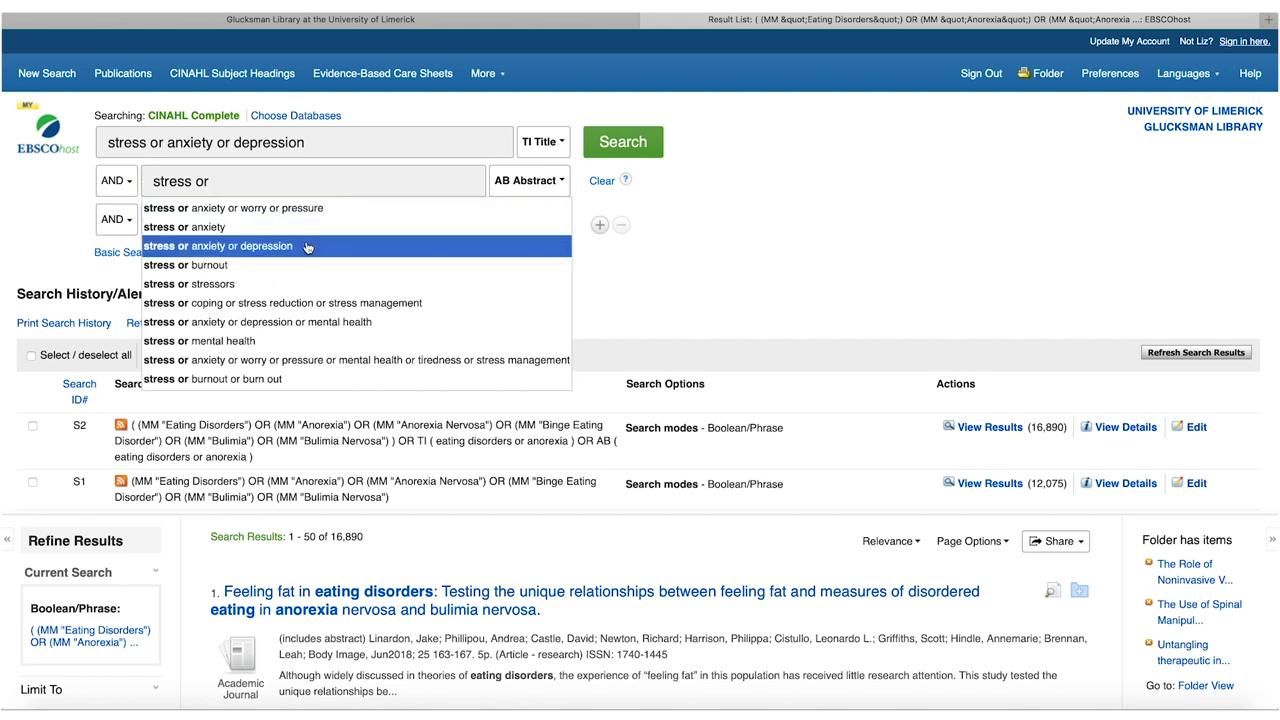
pyautogui.click(304, 246)
pyautogui.click(117, 182)
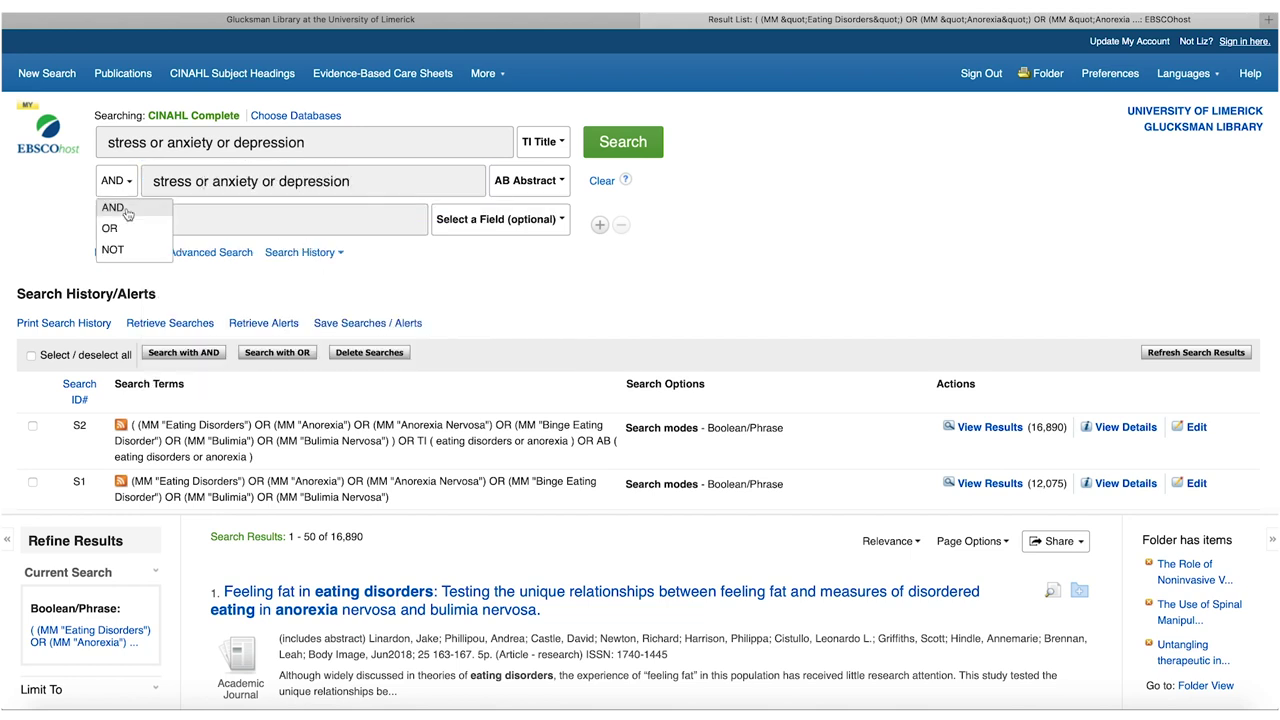
pyautogui.click(106, 229)
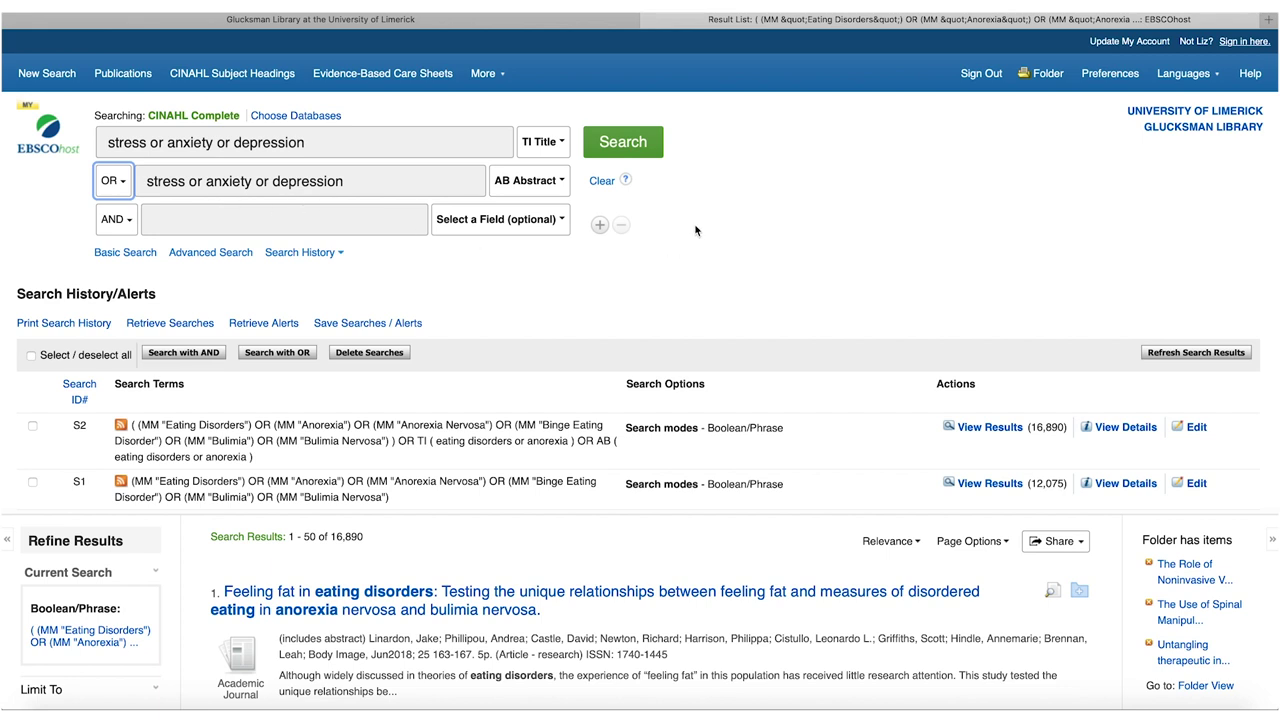
# Run the title/abstract stress, anxiety or depression search as S3, then clear the search rows.
pyautogui.click(632, 152)
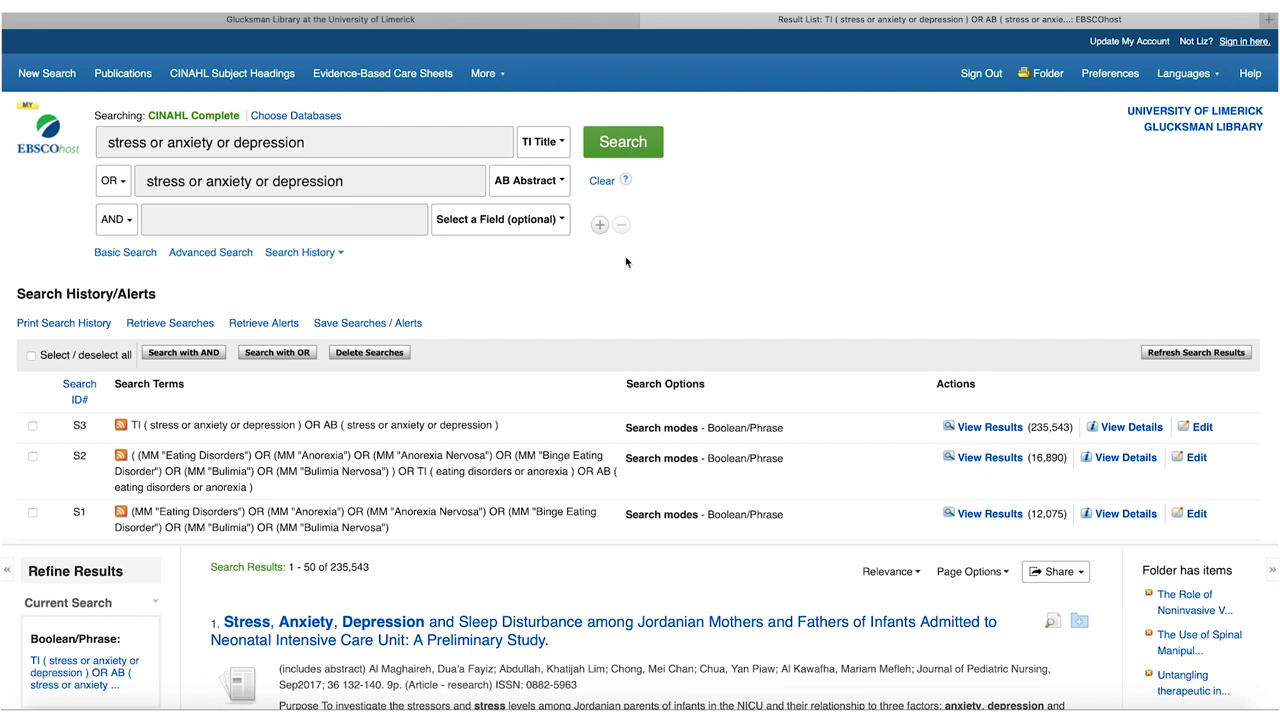
pyautogui.click(600, 187)
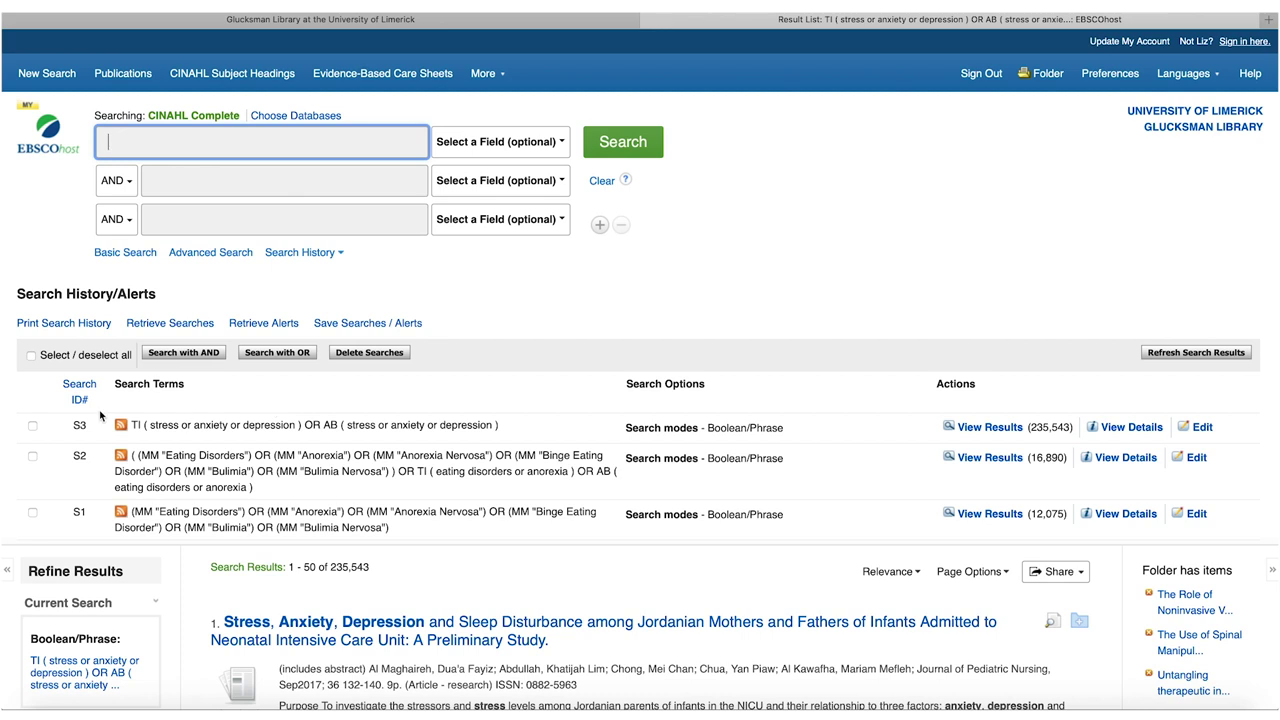
# Combine searches S2 and S3 with AND to get 2,545 results.
pyautogui.click(32, 456)
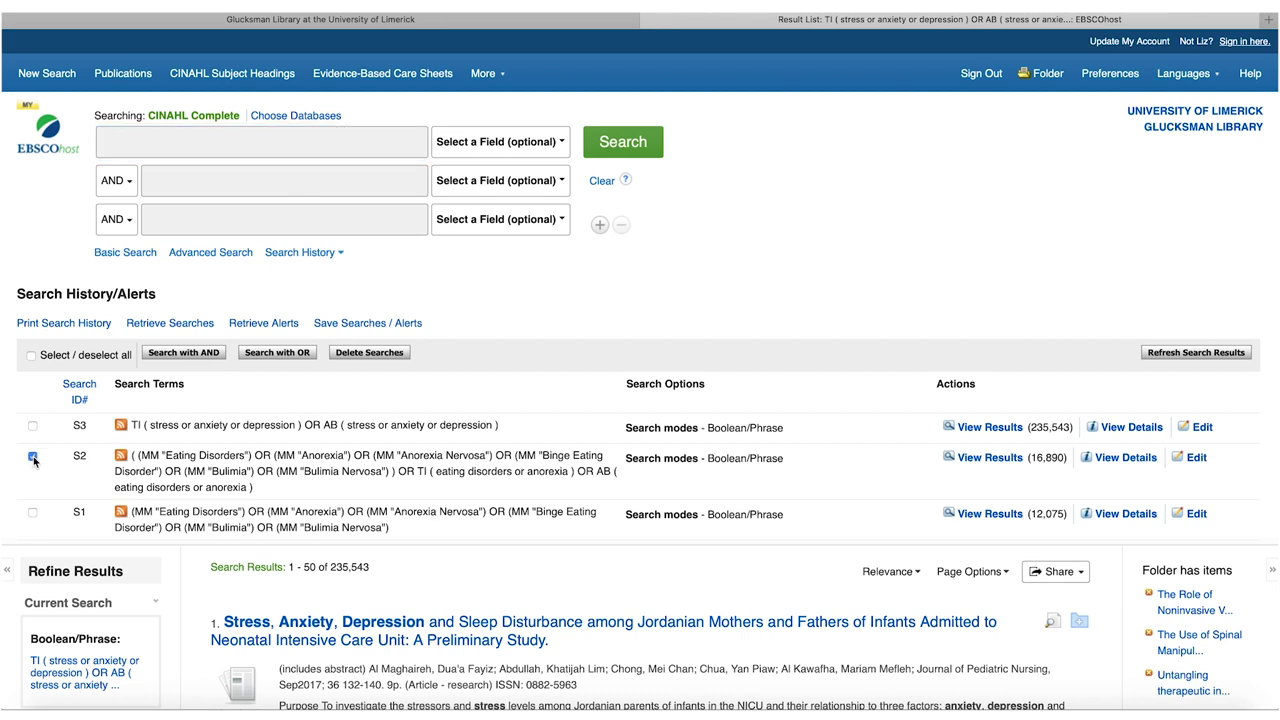
pyautogui.click(32, 426)
pyautogui.click(182, 353)
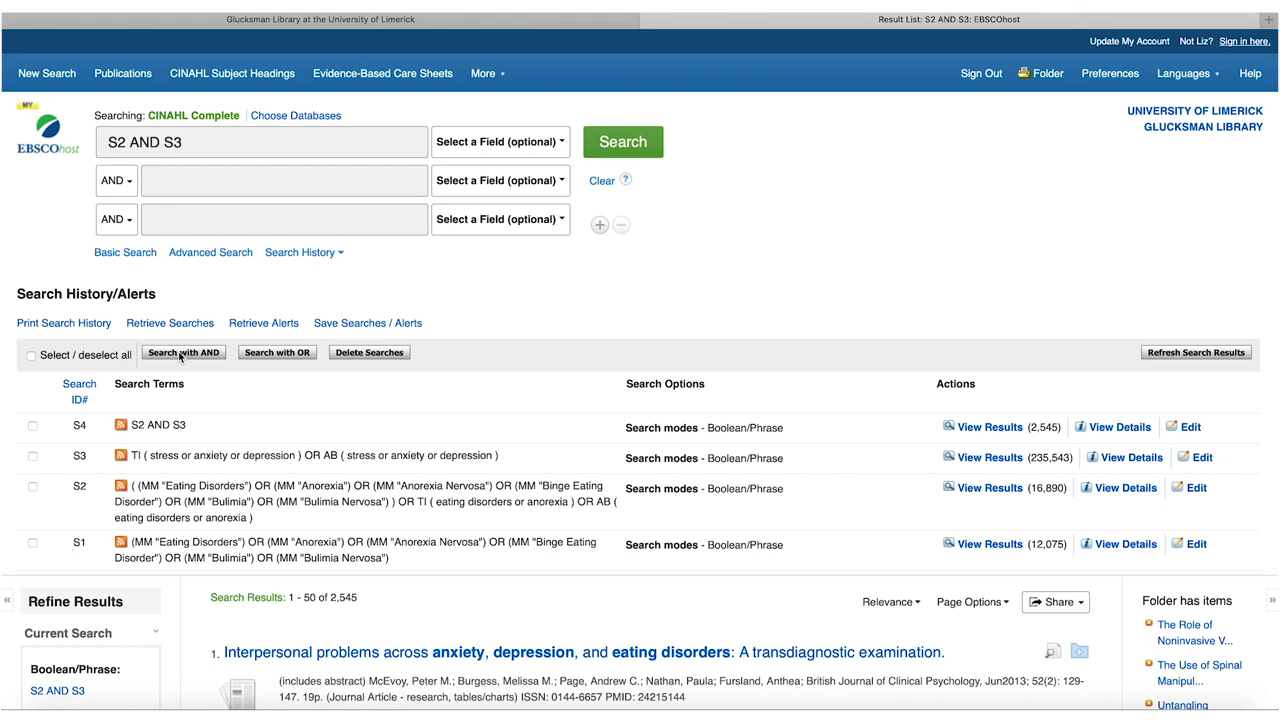
pyautogui.scroll(-5, 182, 355)
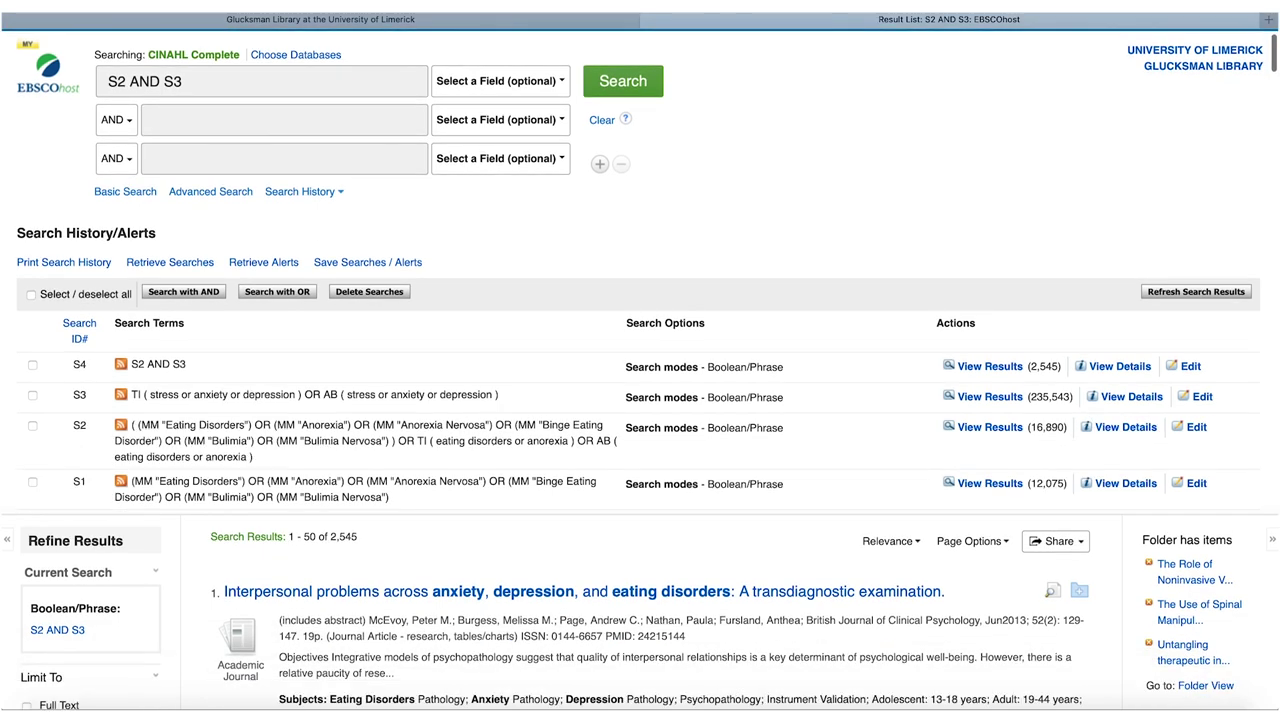
pyautogui.scroll(-3, 640, 362)
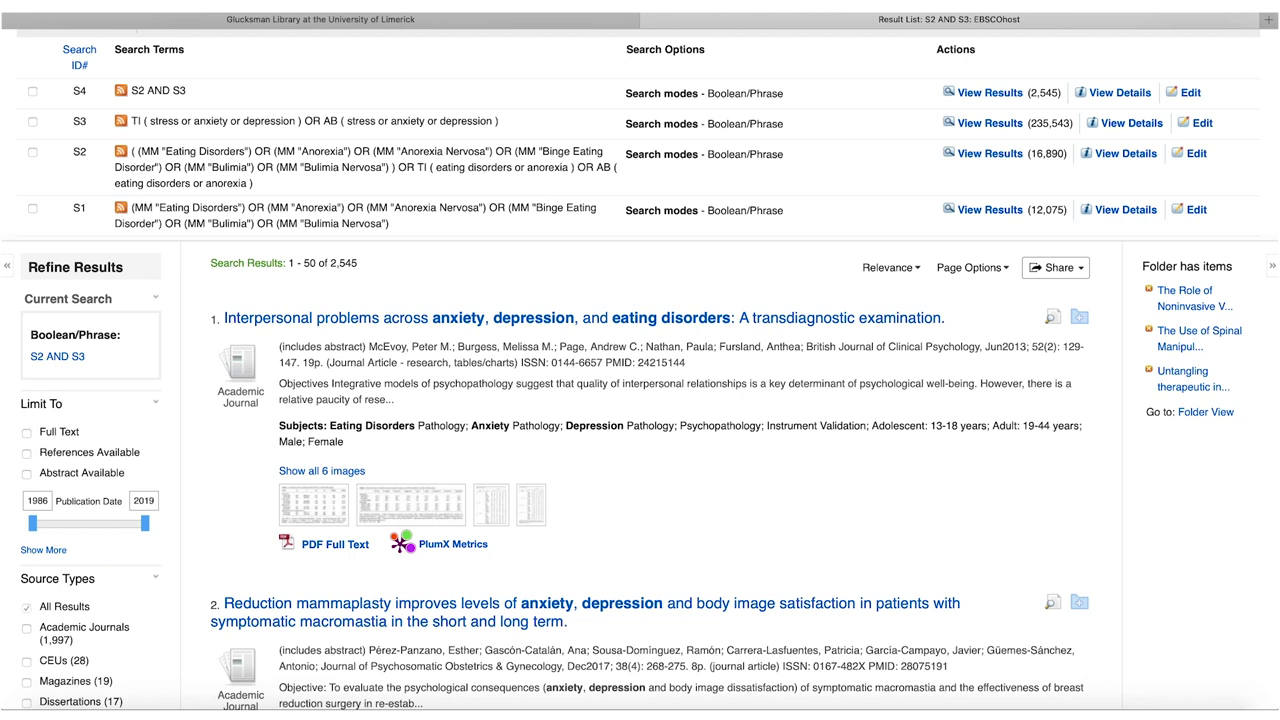
# Change the Publication Date start year from 1986 to 2014, narrowing results to 1,097 records.
pyautogui.click(50, 500)
pyautogui.moveTo(52, 500); pyautogui.dragTo(24, 500)
pyautogui.write('2014')
pyautogui.press('Return')
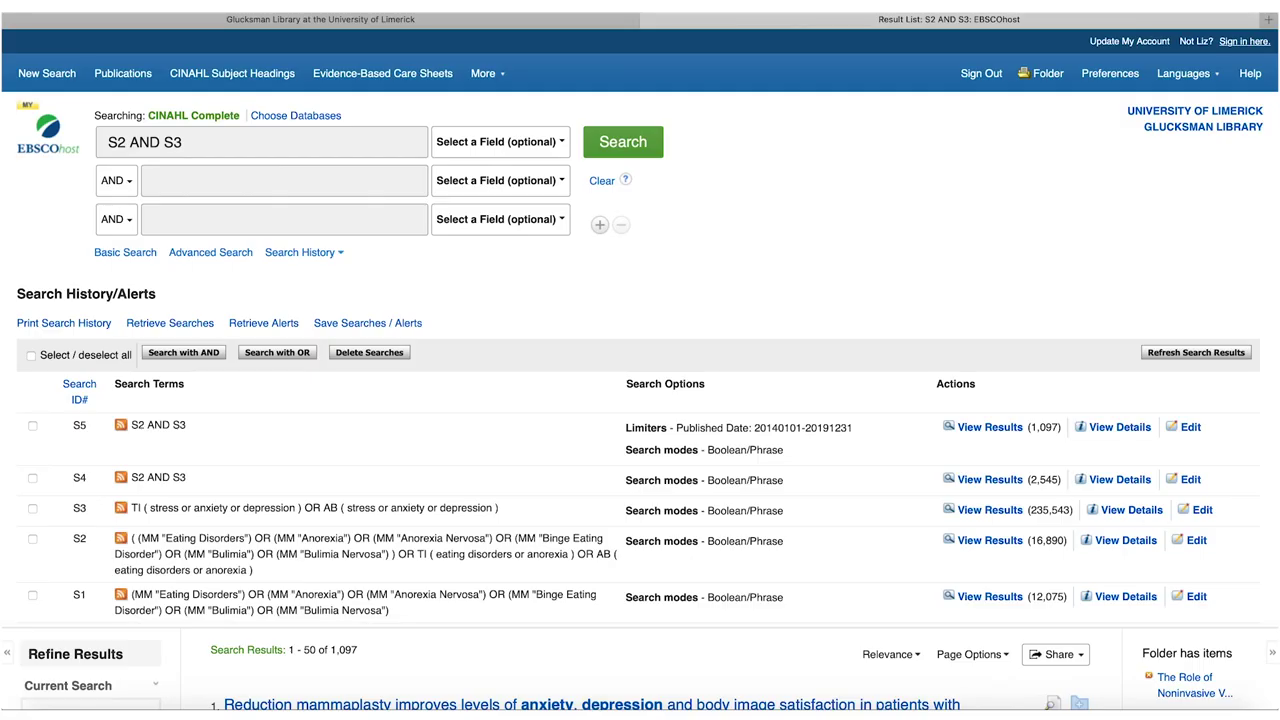
pyautogui.scroll(-3, 640, 400)
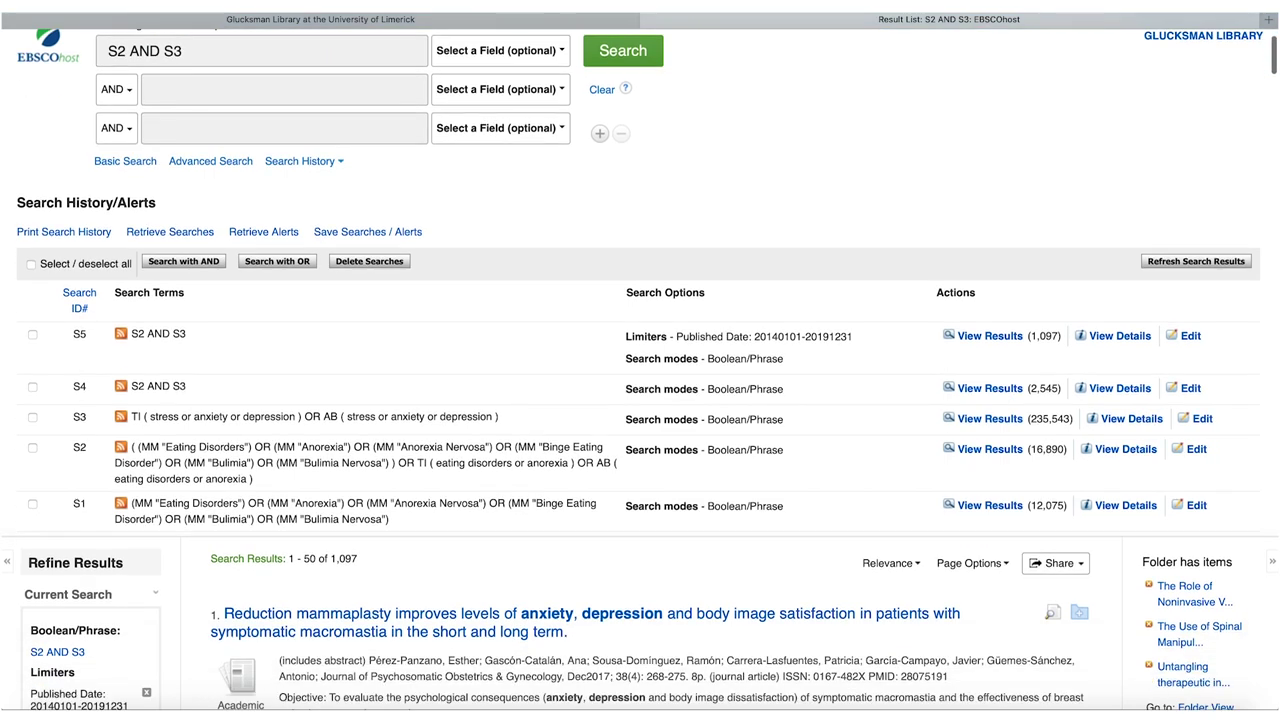
pyautogui.scroll(-1, 640, 400)
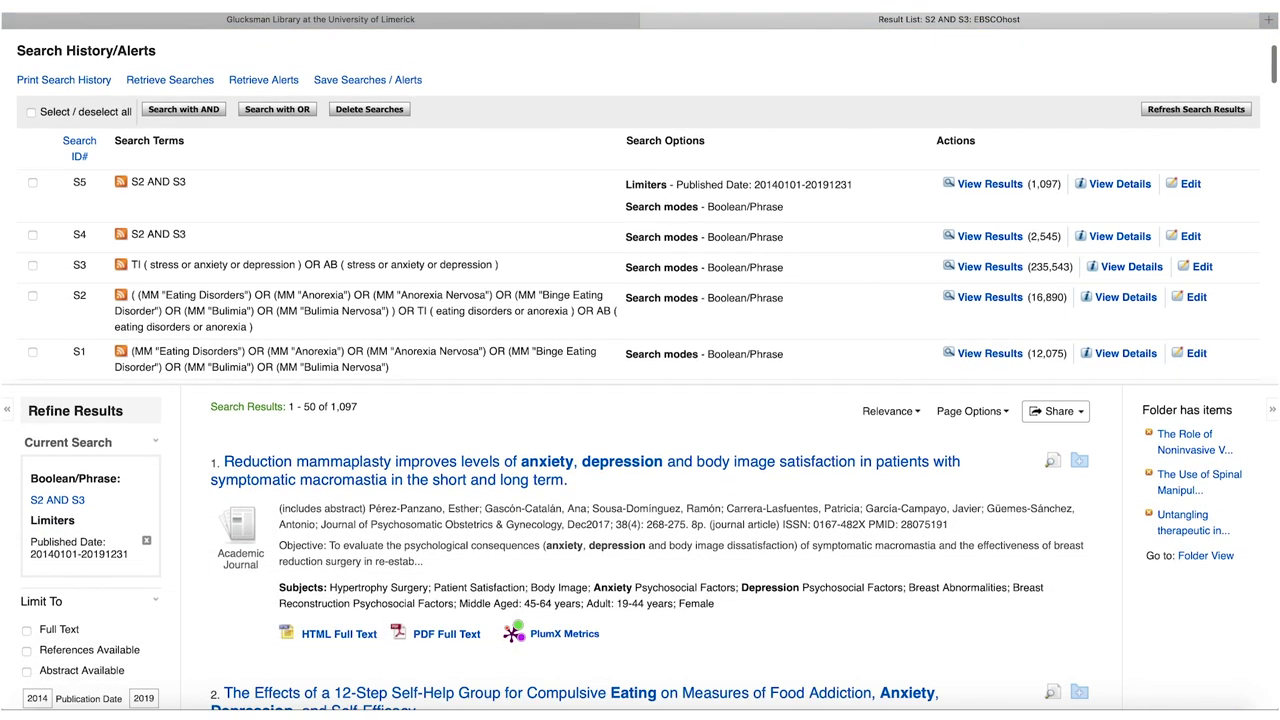
pyautogui.scroll(-2, 640, 400)
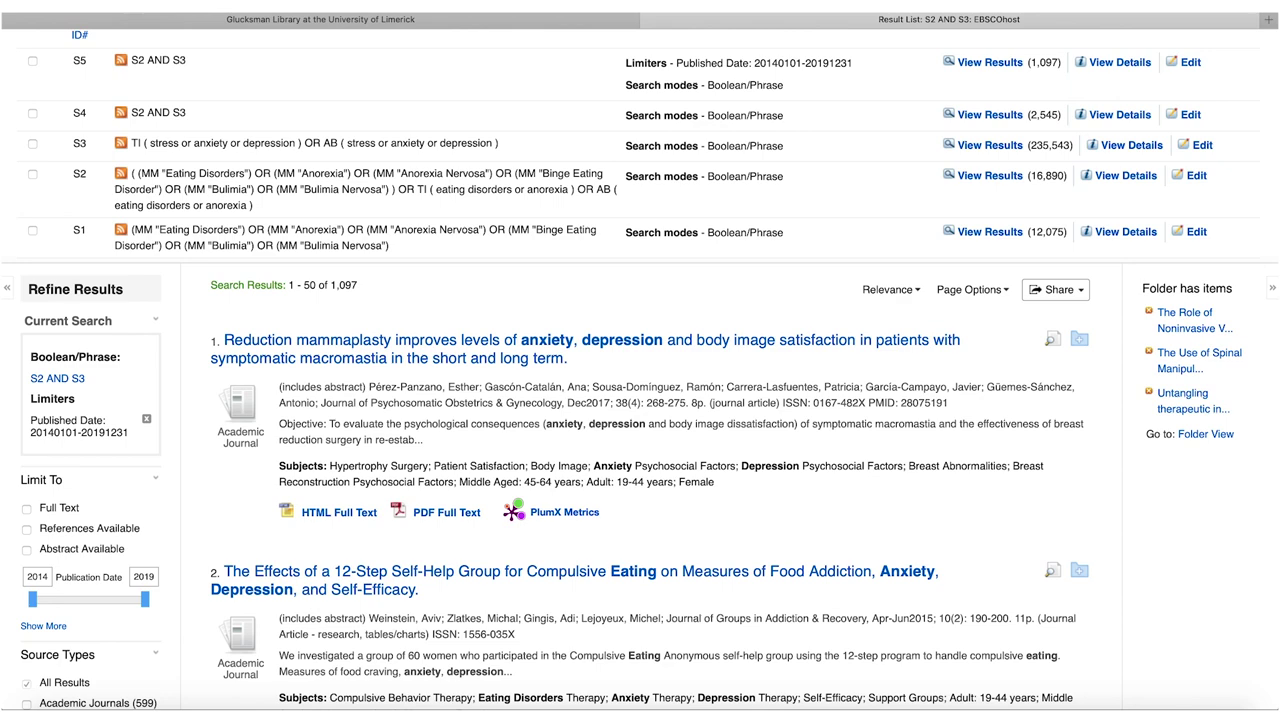
pyautogui.scroll(-1, 640, 400)
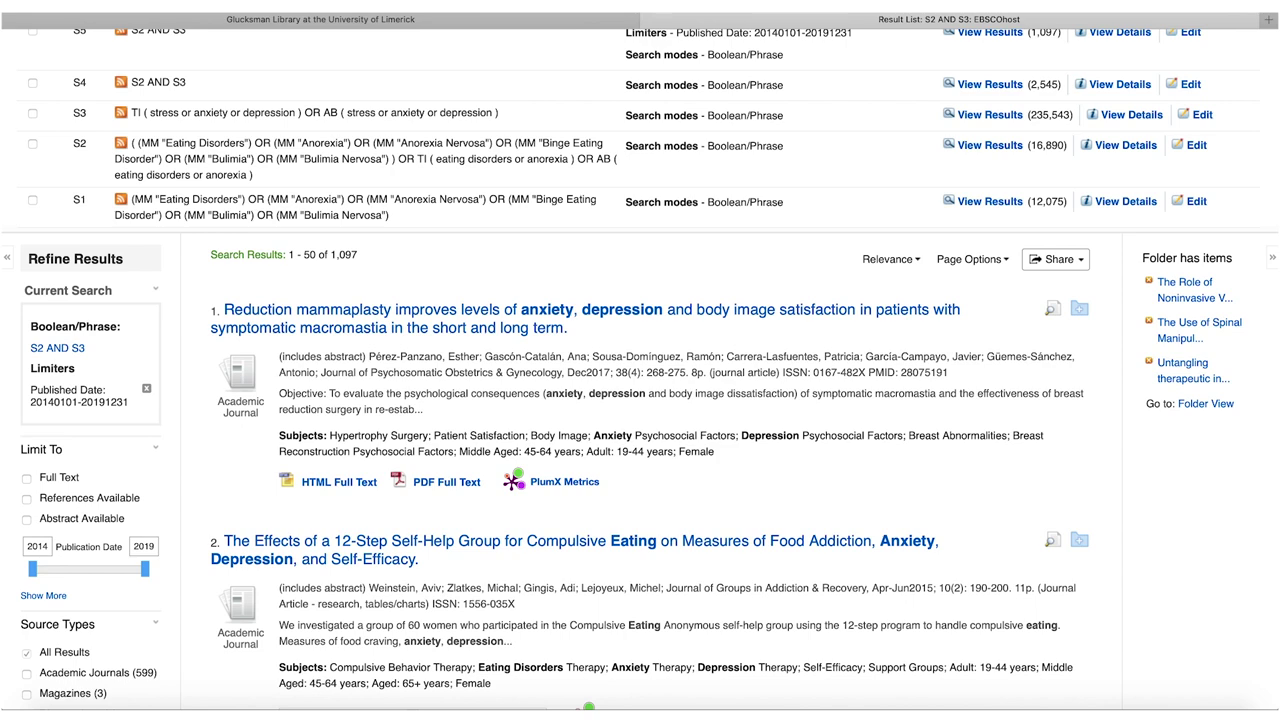
pyautogui.scroll(-2, 640, 400)
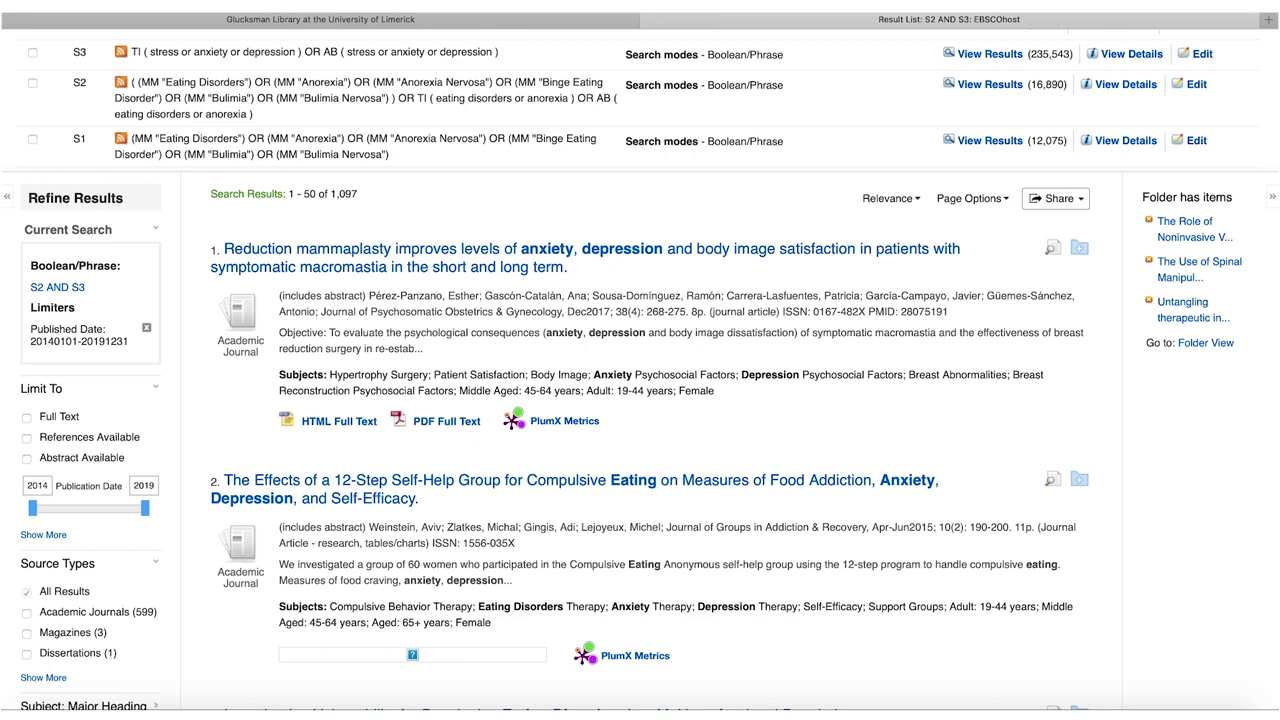
pyautogui.scroll(-1, 640, 377)
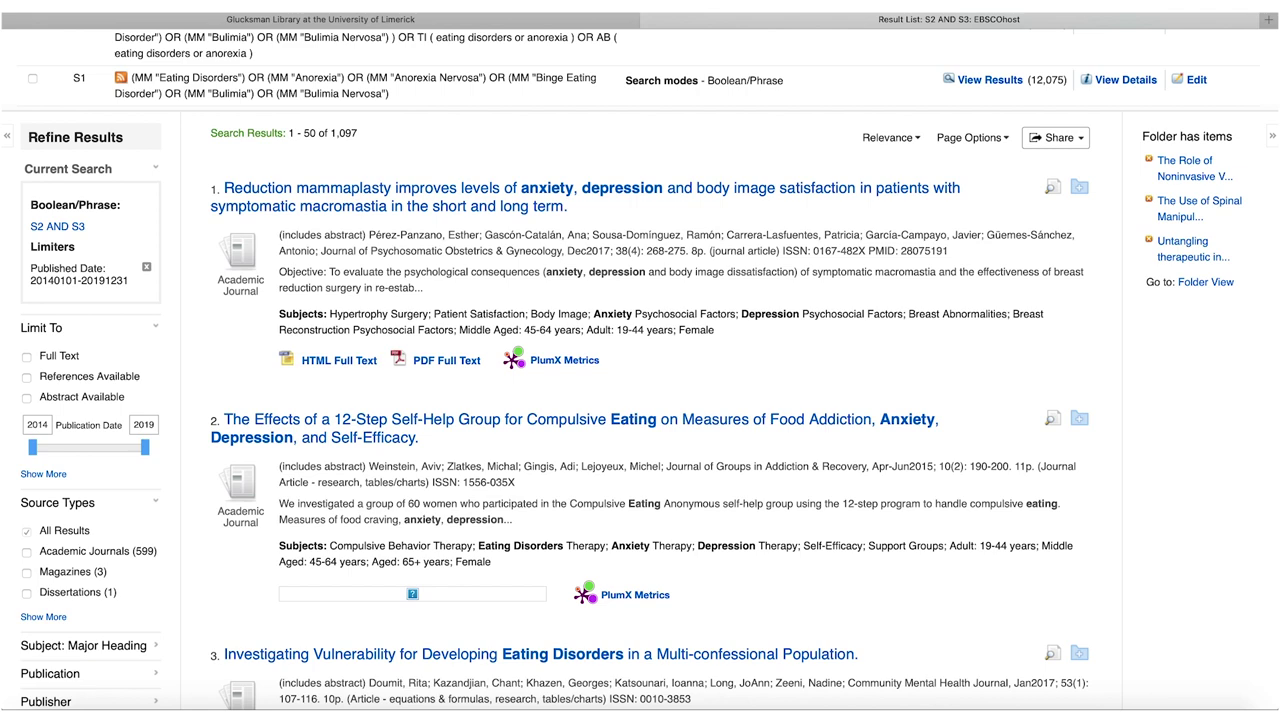
pyautogui.scroll(-1, 640, 370)
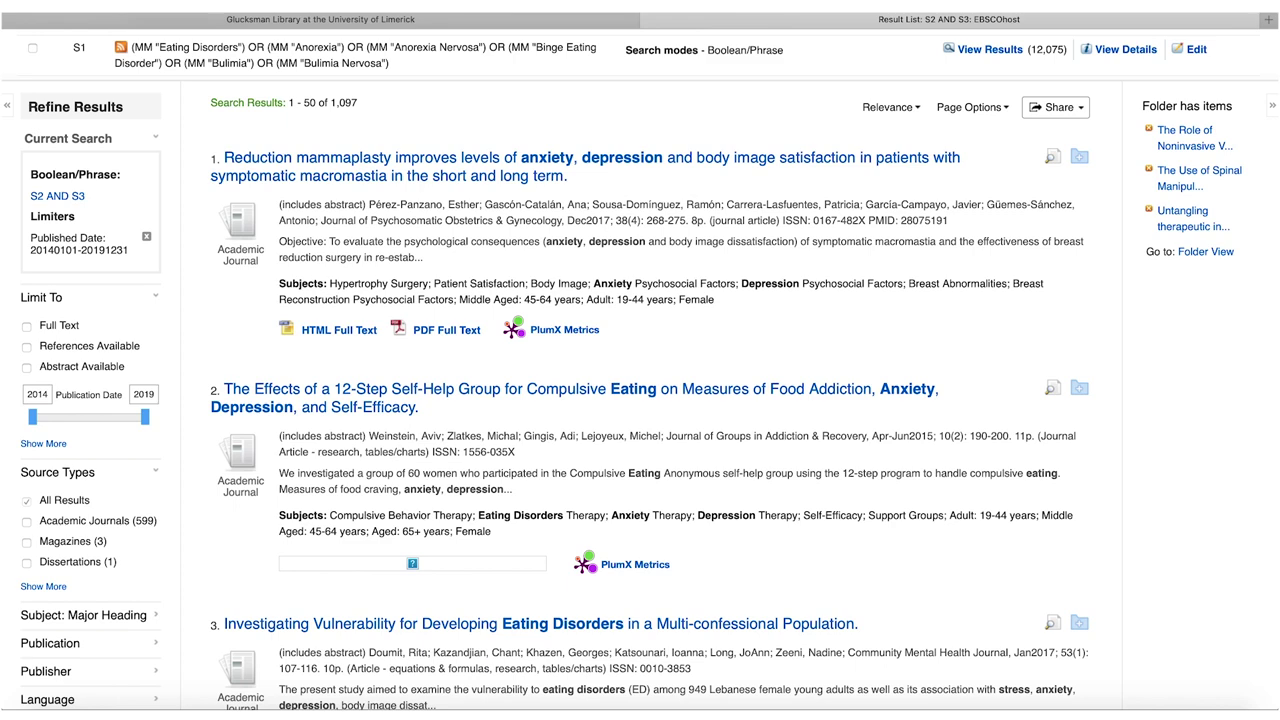
pyautogui.scroll(-1, 640, 369)
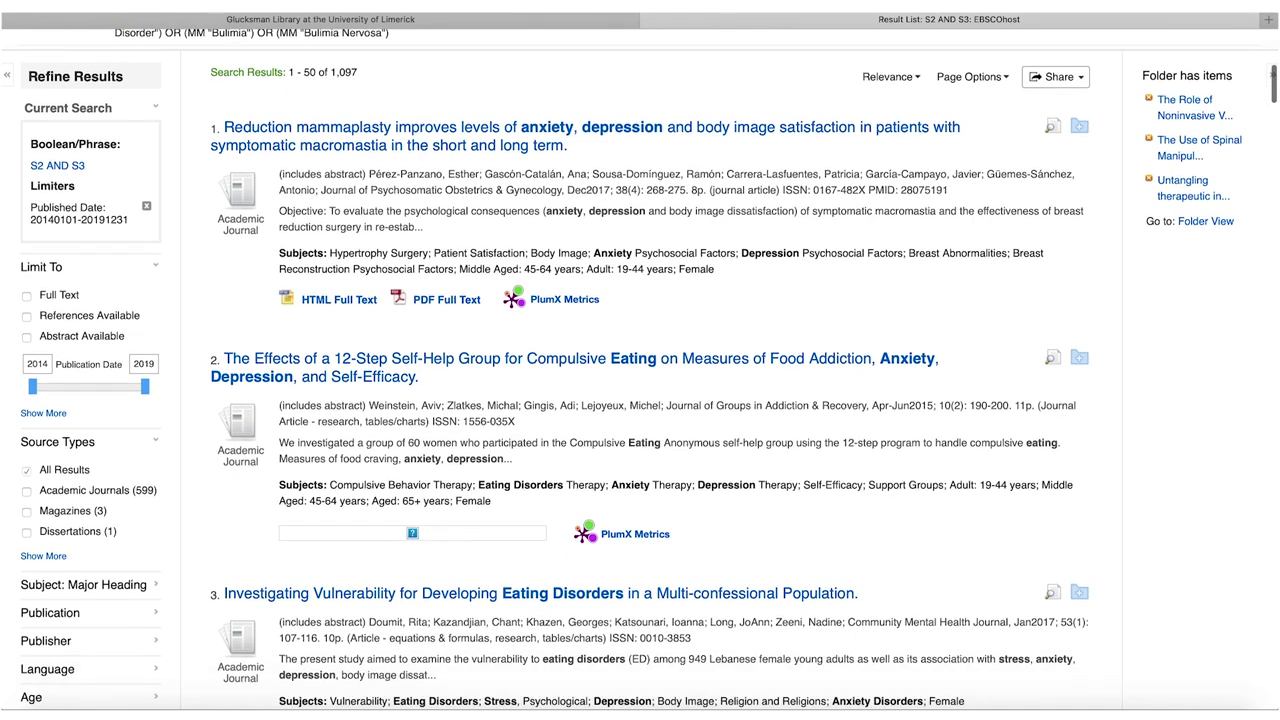
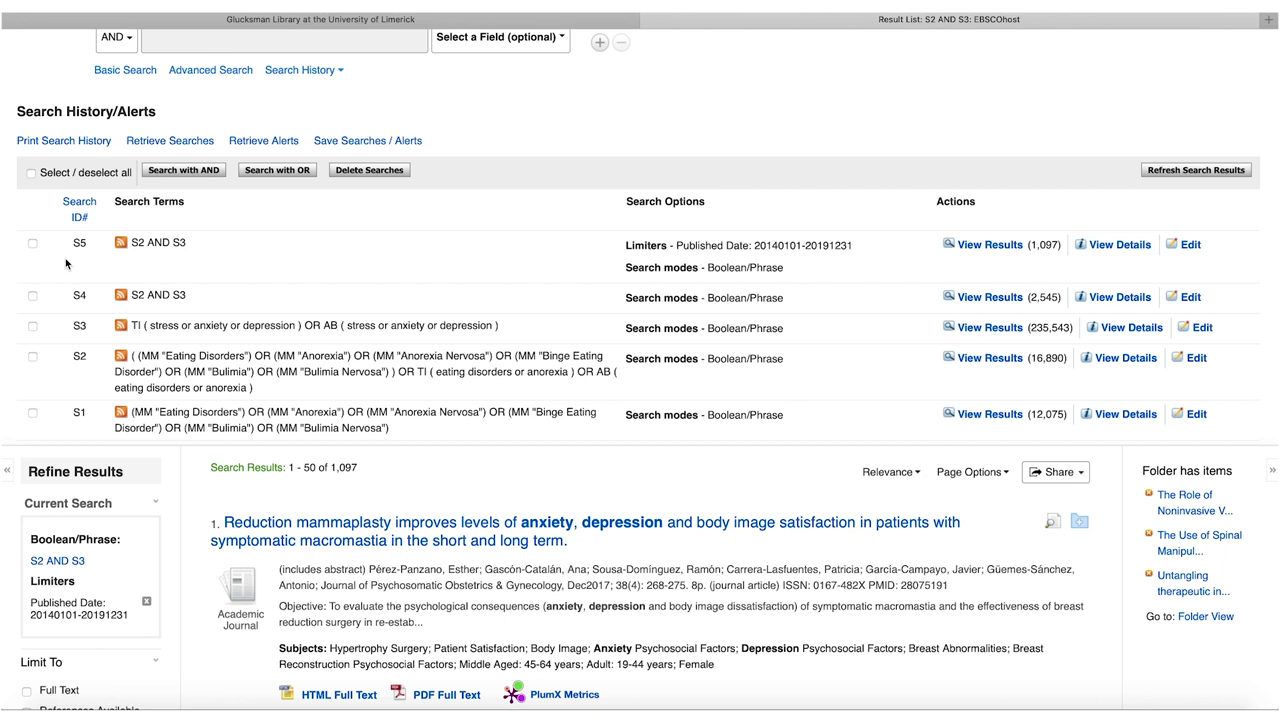
# Select all five history searches S1–S5 and bring up the Save Searches / Alerts form.
pyautogui.click(33, 413)
pyautogui.click(32, 357)
pyautogui.click(32, 326)
pyautogui.click(33, 298)
pyautogui.click(33, 244)
pyautogui.click(351, 145)
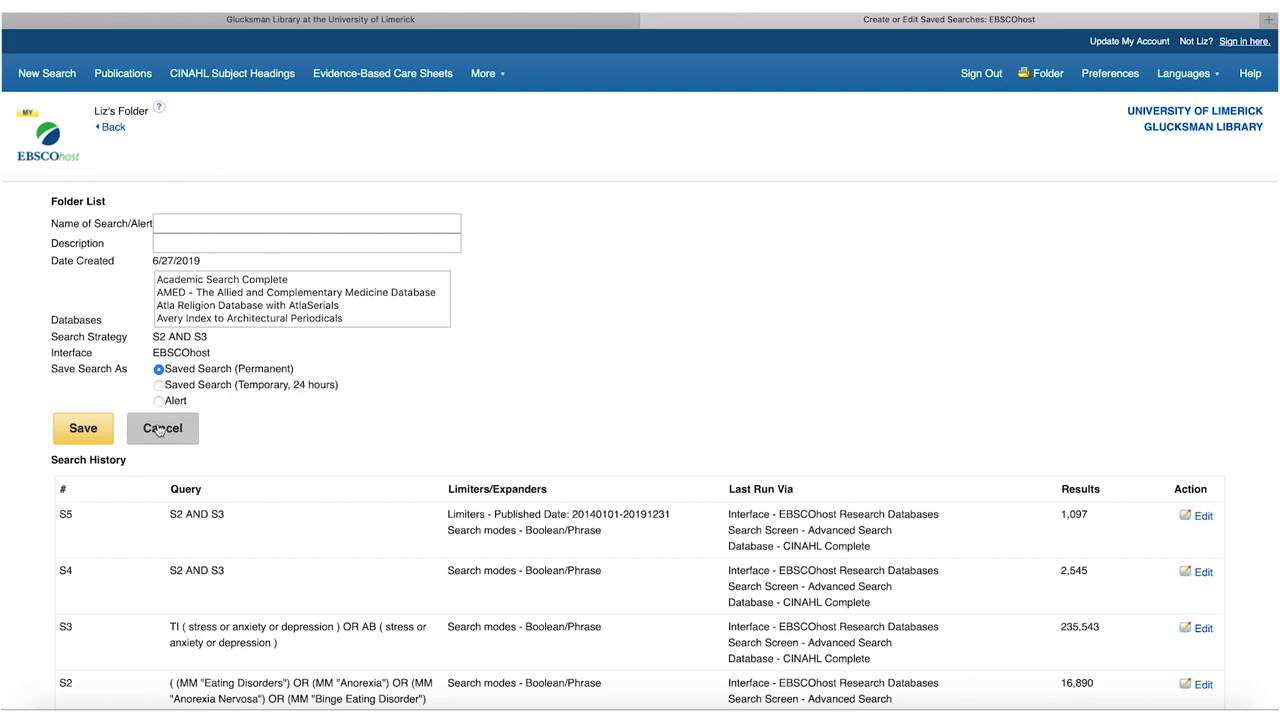
# Name the search 'eating disorders stress' and save it as a permanent saved search.
pyautogui.click(159, 402)
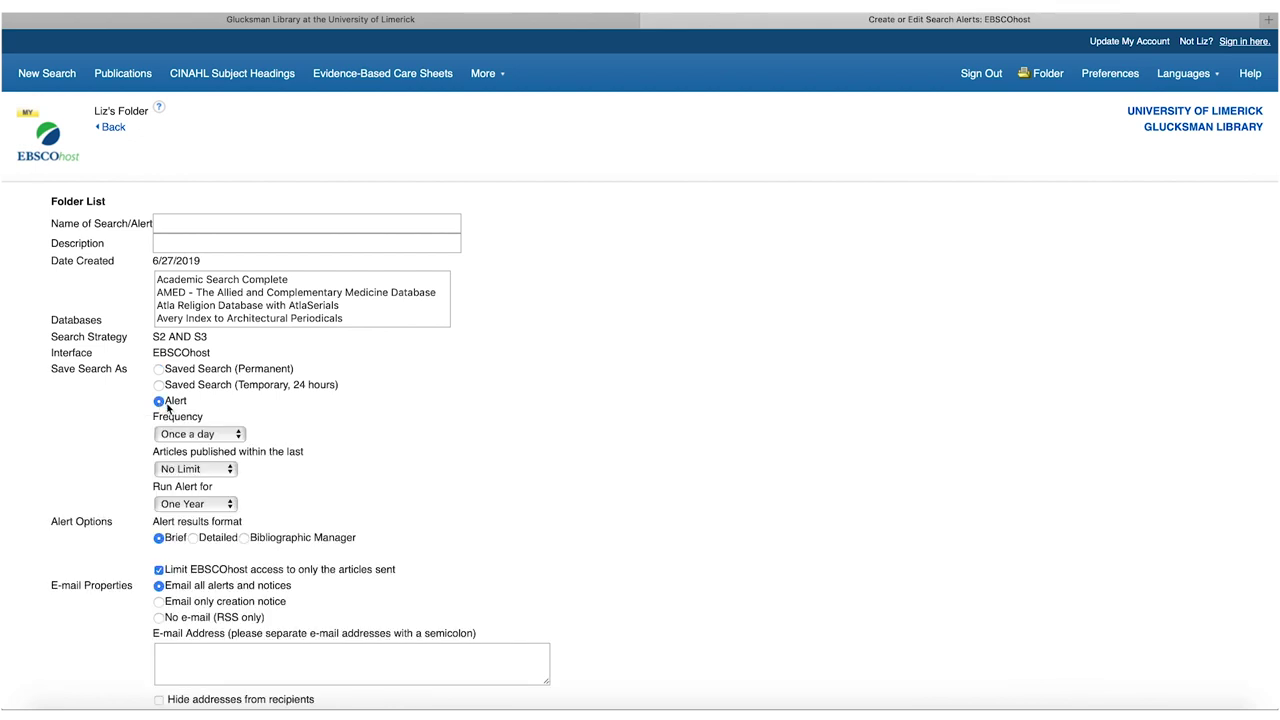
pyautogui.click(255, 222)
pyautogui.write('ea')
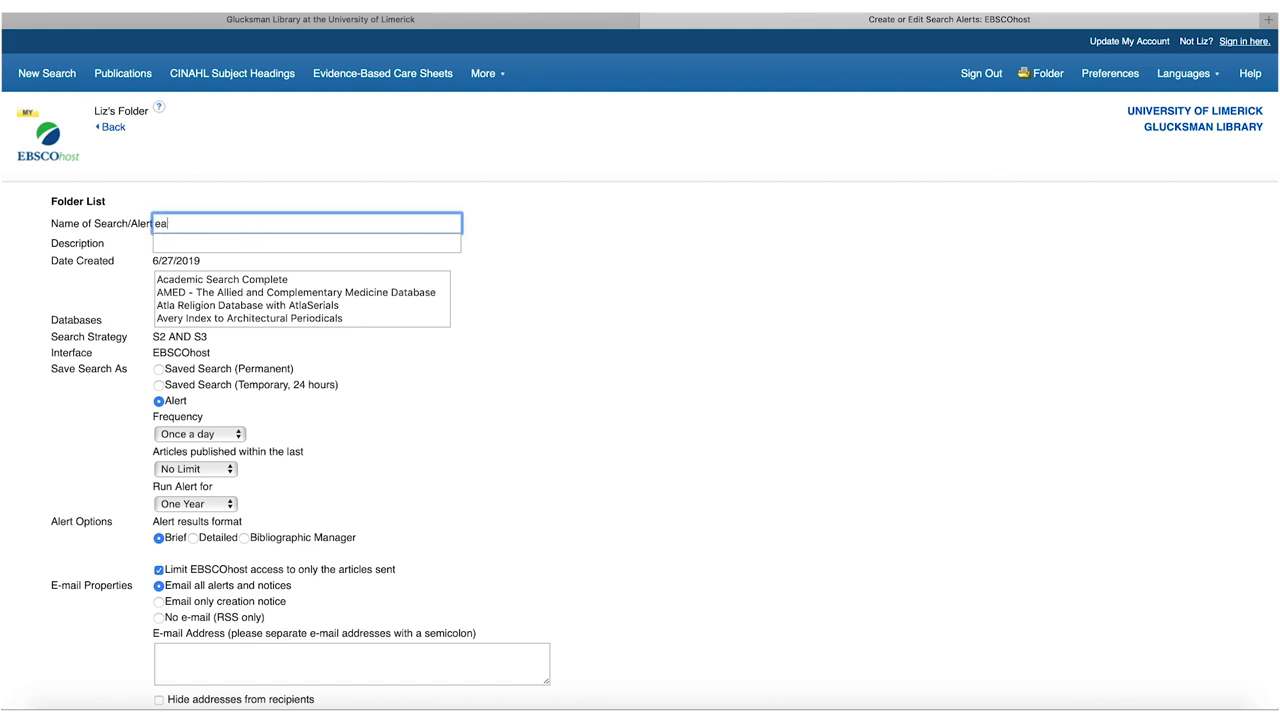
pyautogui.write('ting disorders stress')
pyautogui.click(160, 371)
pyautogui.click(110, 436)
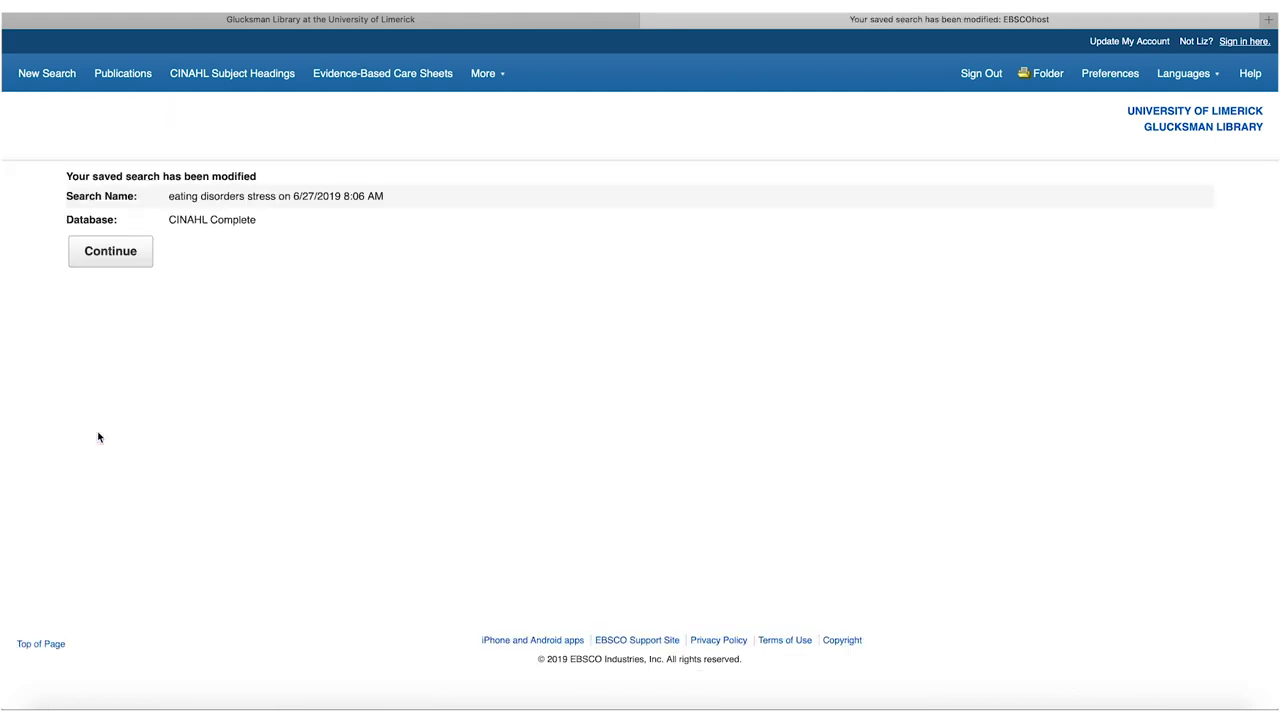
# Start a new search and delete all five searches S1–S5 from the search history.
pyautogui.click(50, 75)
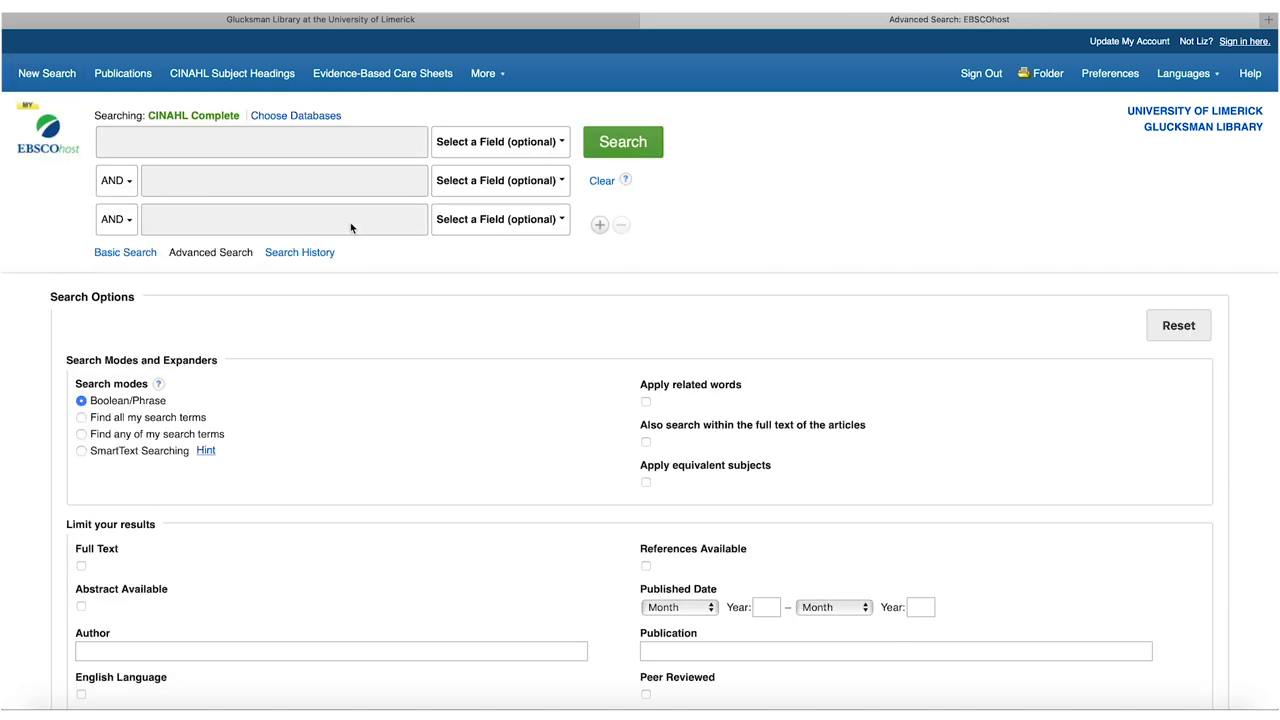
pyautogui.click(312, 256)
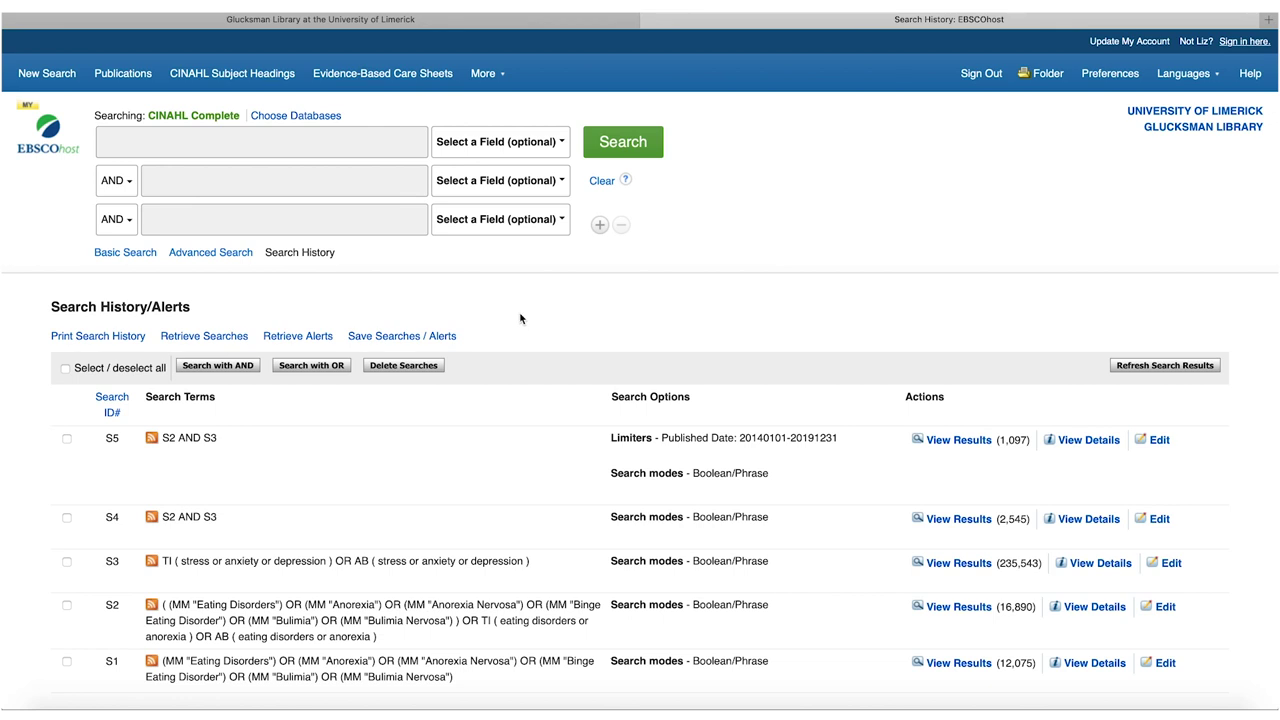
pyautogui.click(66, 369)
pyautogui.click(421, 367)
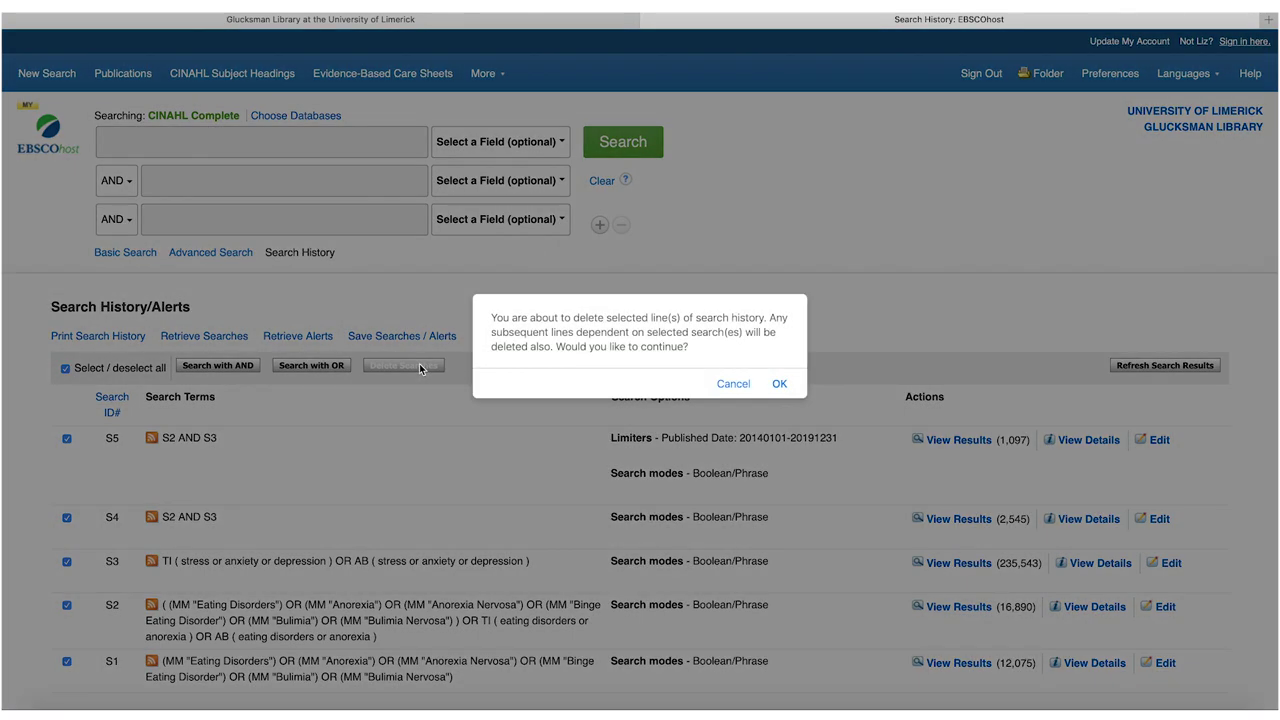
pyautogui.click(781, 386)
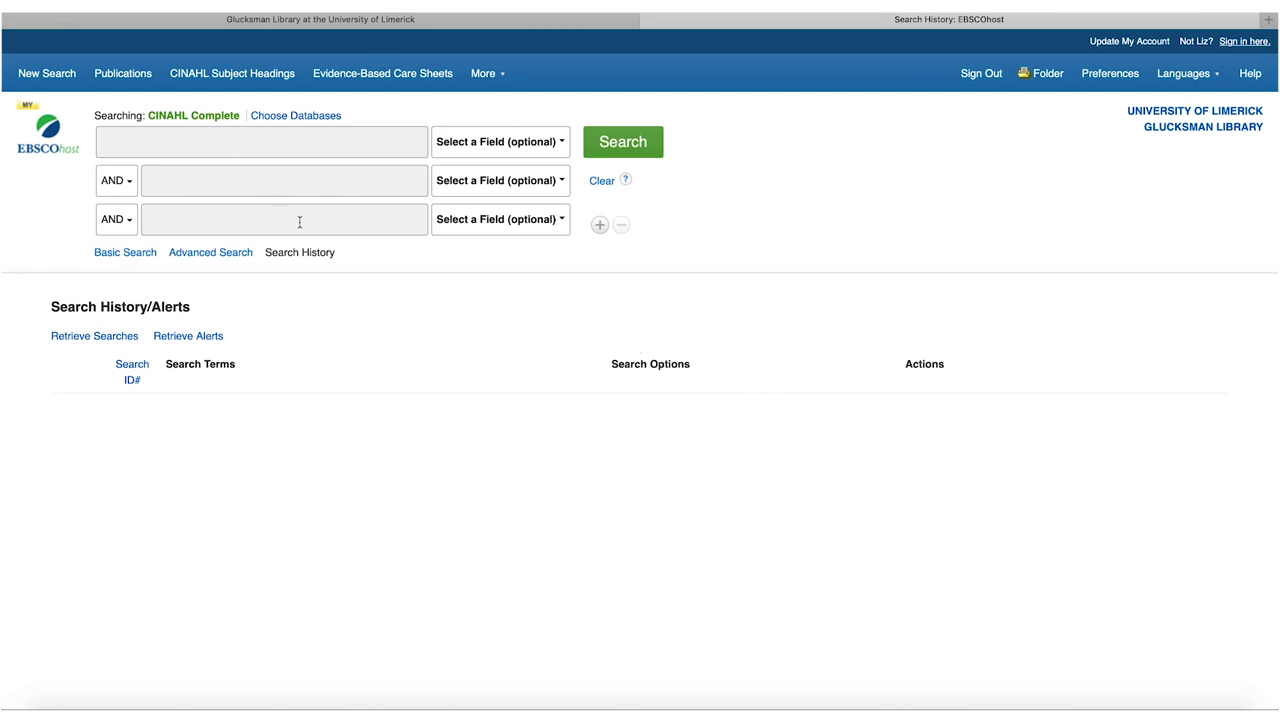
# Retrieve the saved 'eating disorders stress' search from My Folder to restore S1–S5.
pyautogui.click(106, 340)
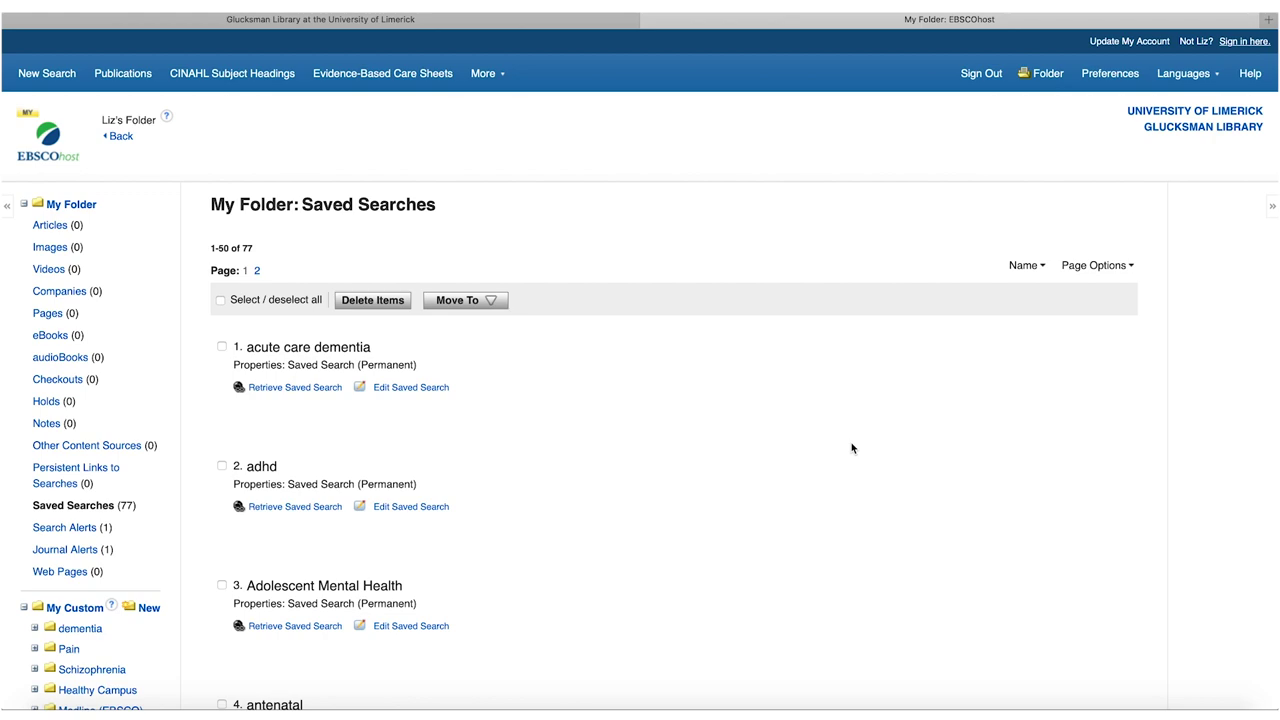
pyautogui.scroll(-5, 851, 448)
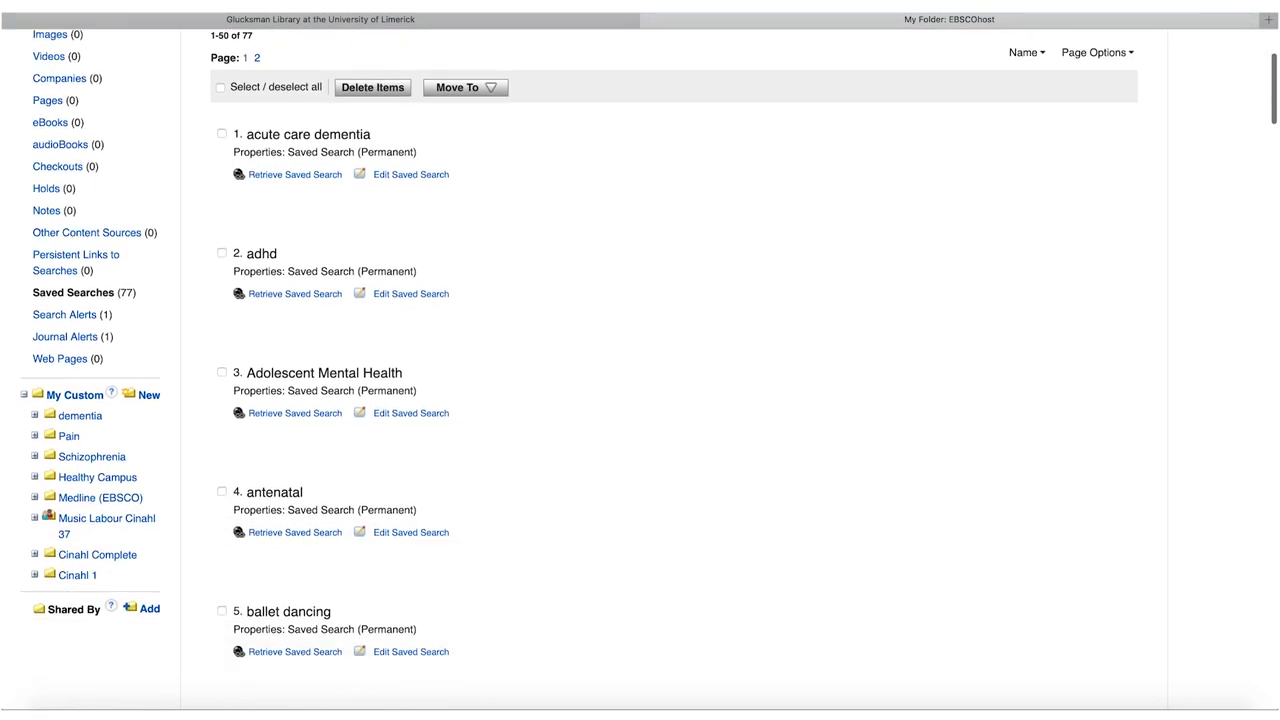
pyautogui.scroll(-6, 640, 370)
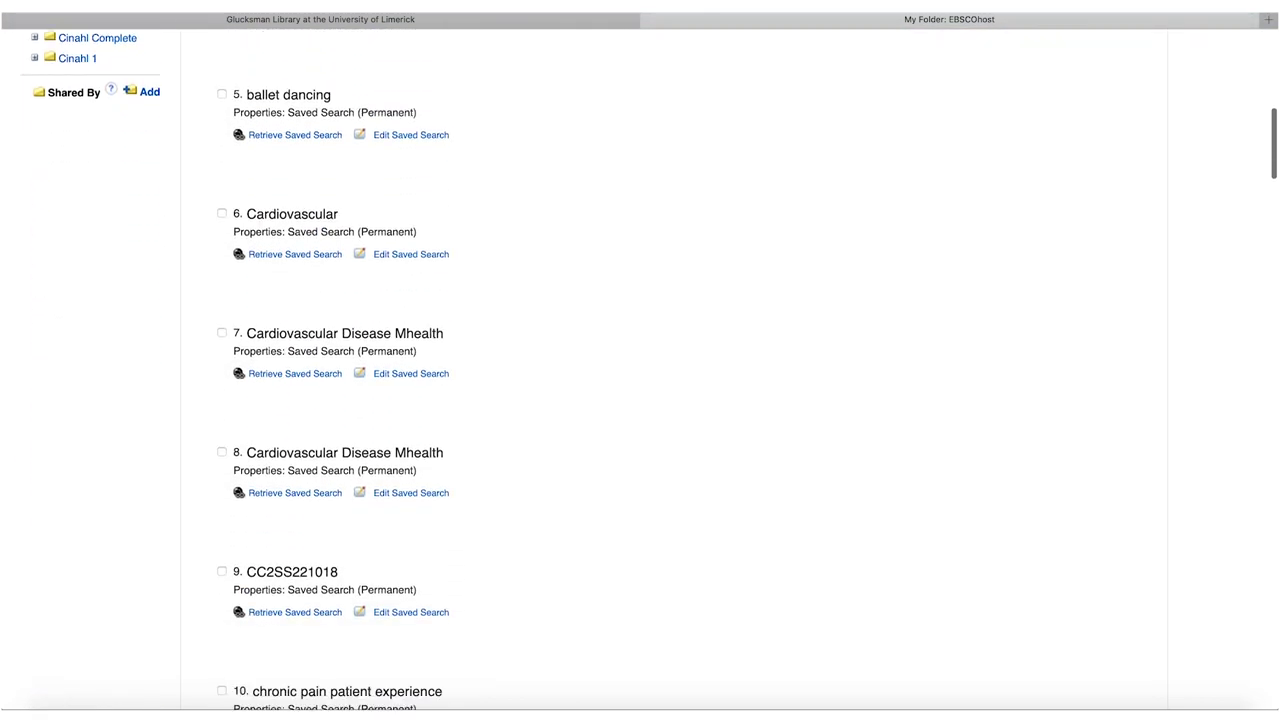
pyautogui.scroll(-8, 640, 370)
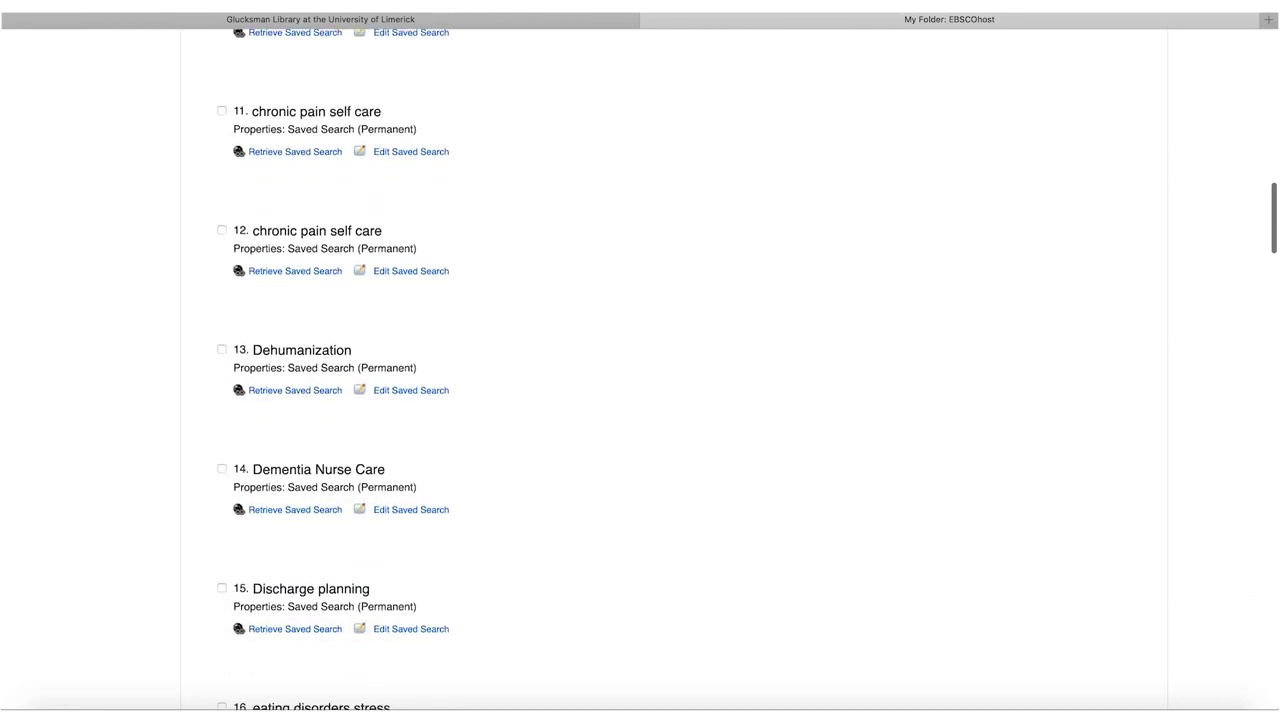
pyautogui.scroll(-2, 640, 370)
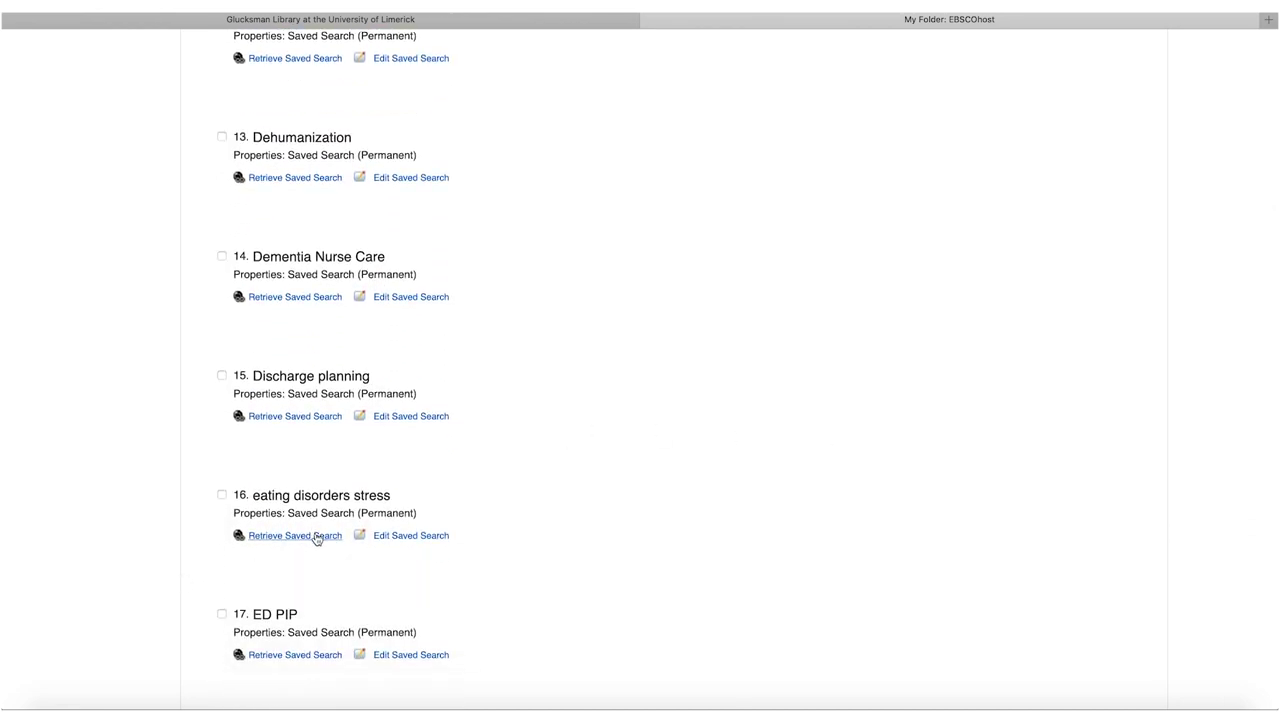
pyautogui.click(314, 537)
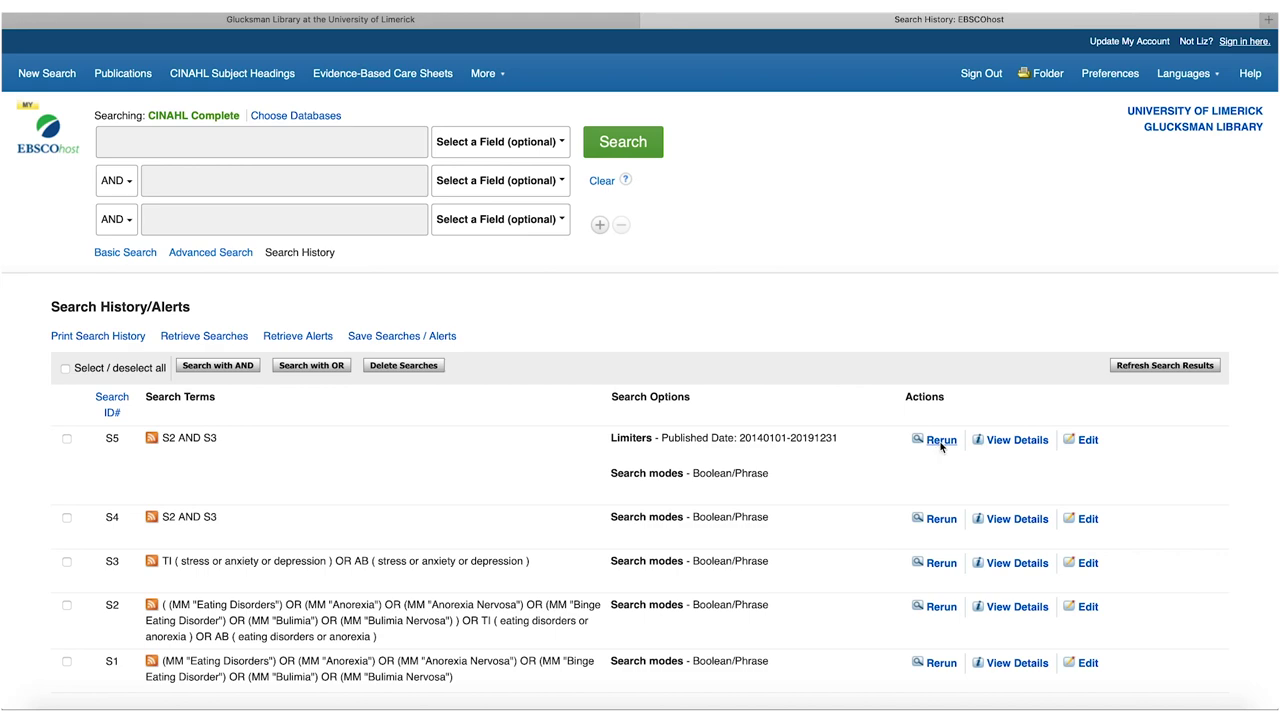
pyautogui.click(940, 441)
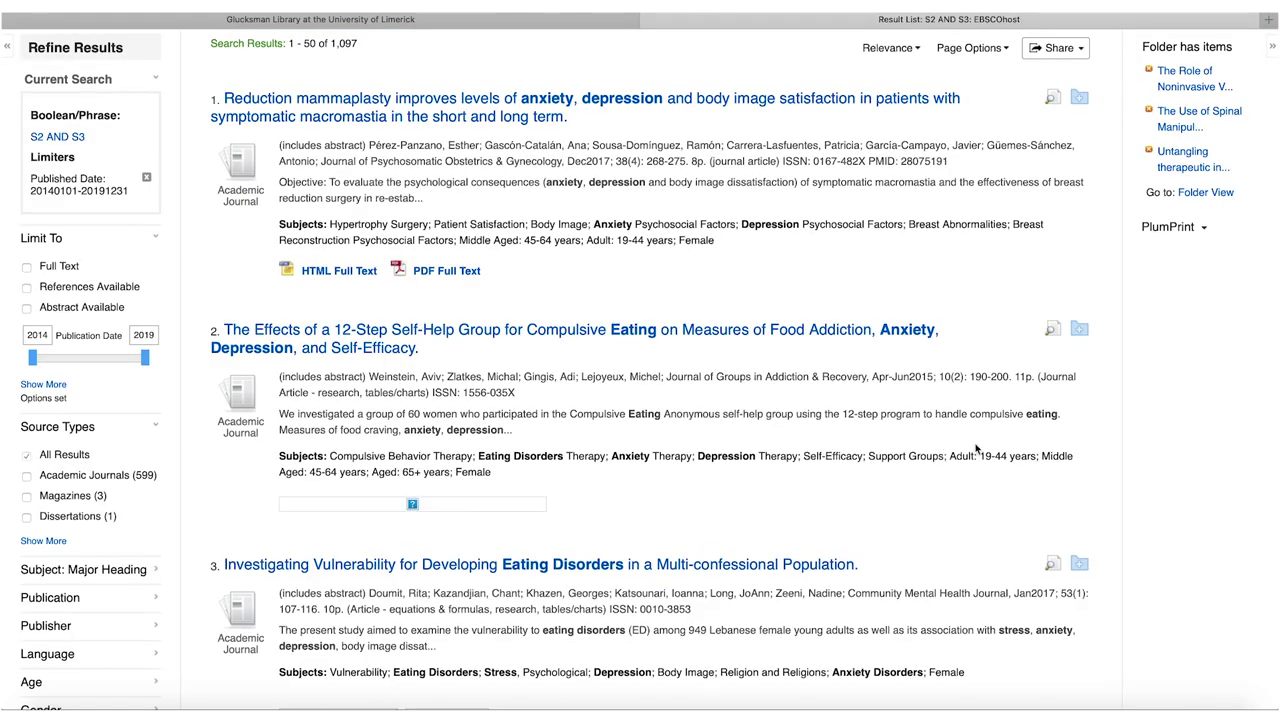
pyautogui.scroll(2, 1106, 434)
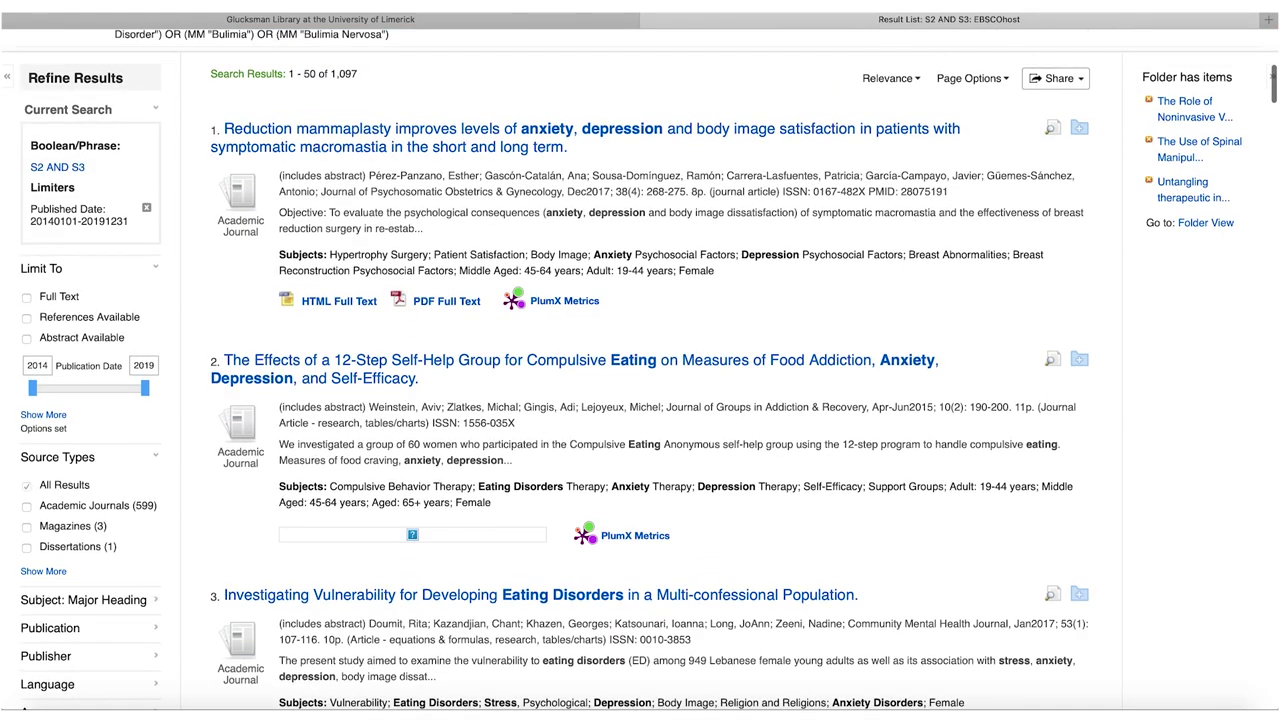
pyautogui.scroll(5, 640, 370)
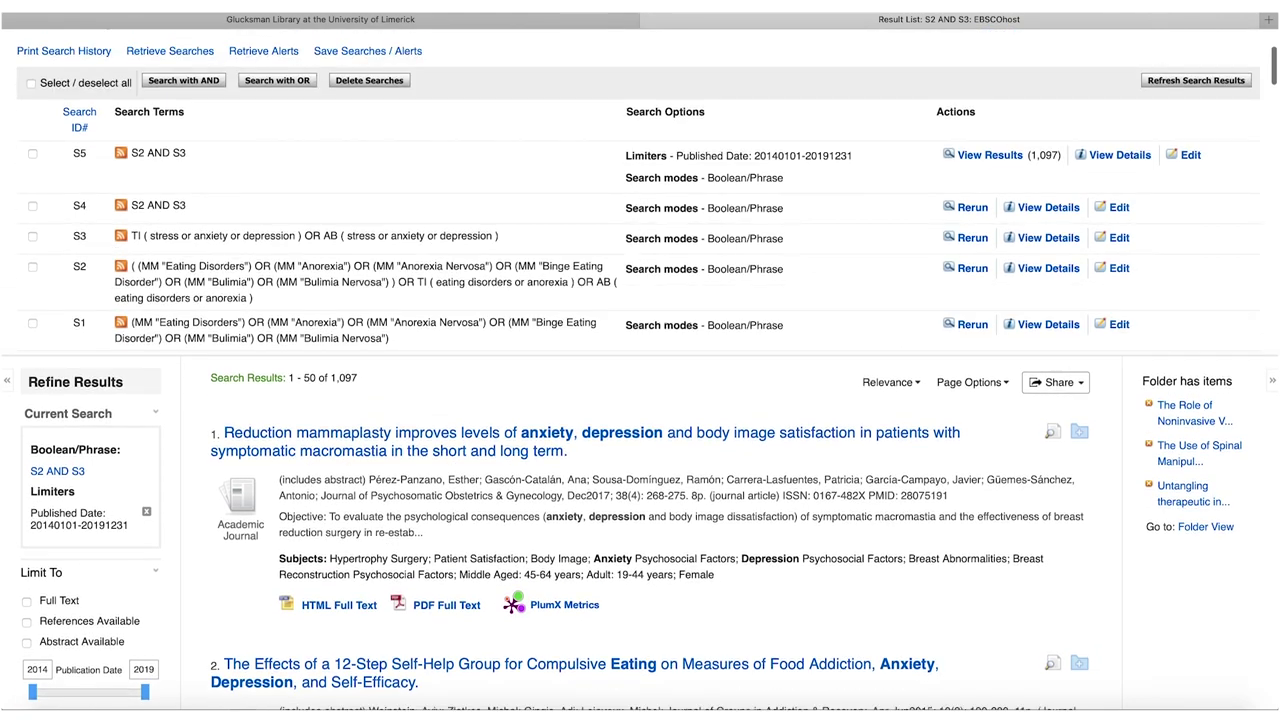
pyautogui.scroll(2, 640, 370)
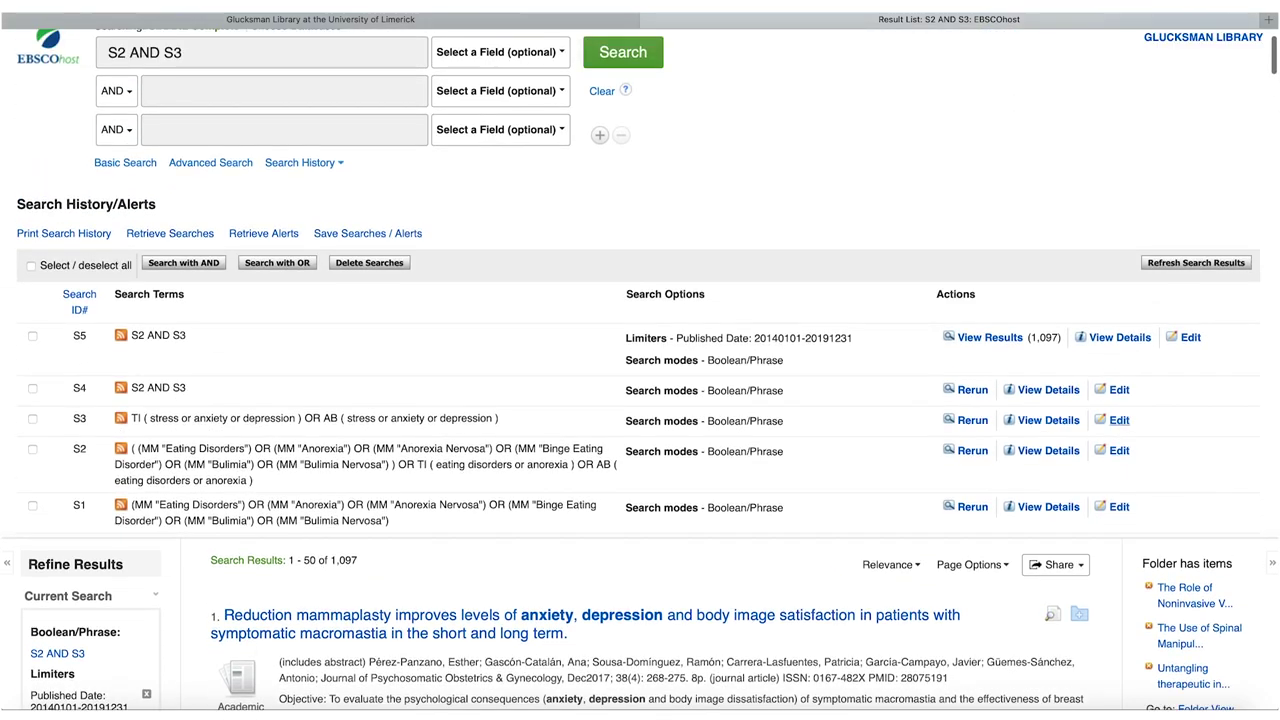
pyautogui.click(1108, 424)
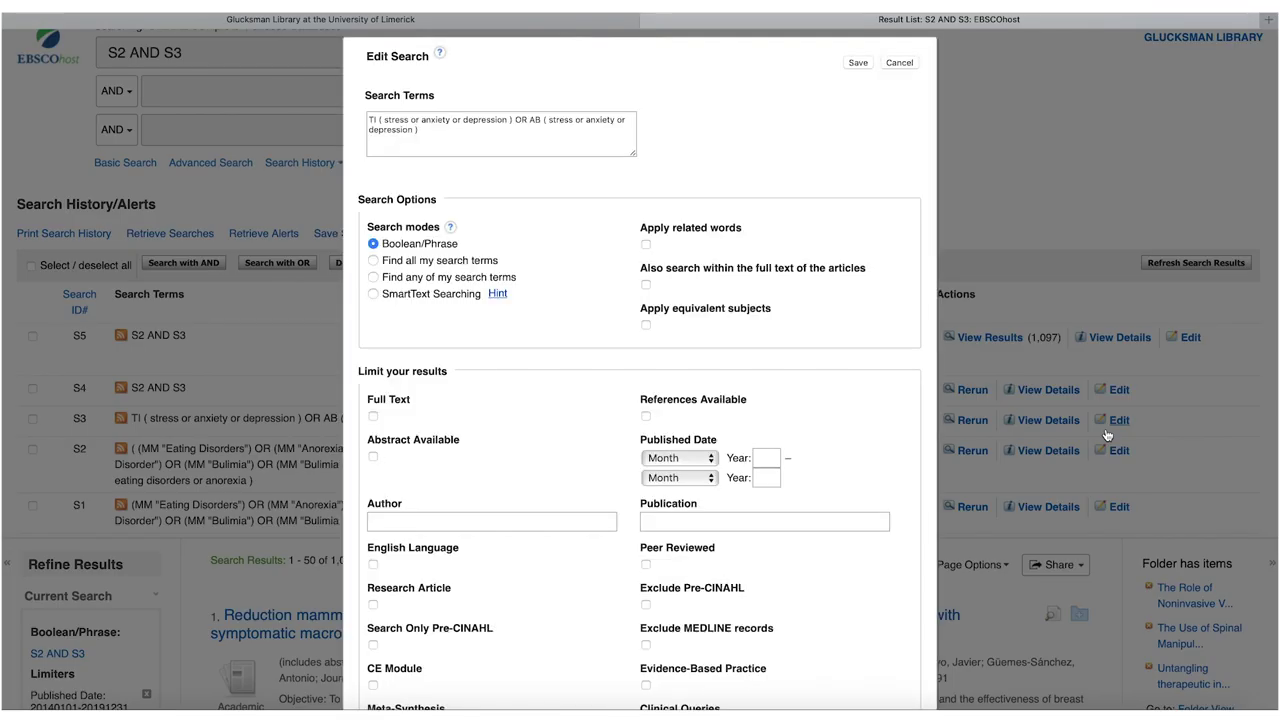
pyautogui.click(898, 63)
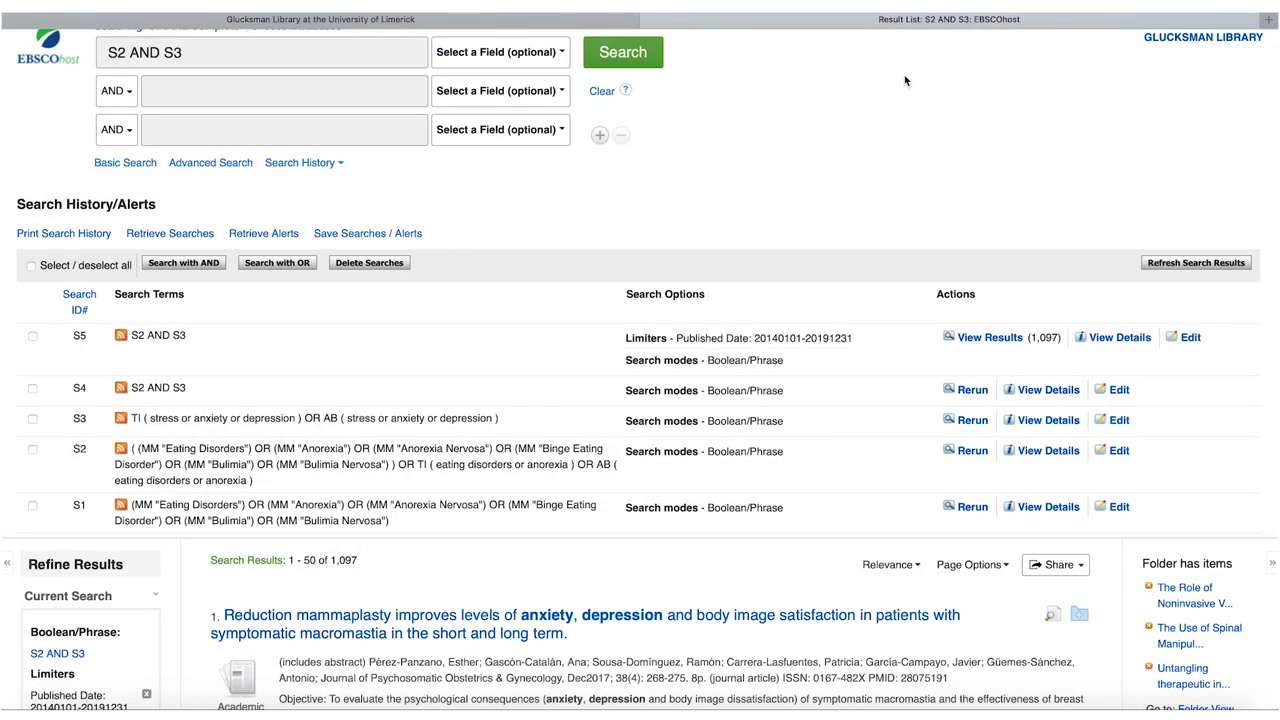
pyautogui.scroll(-3, 905, 81)
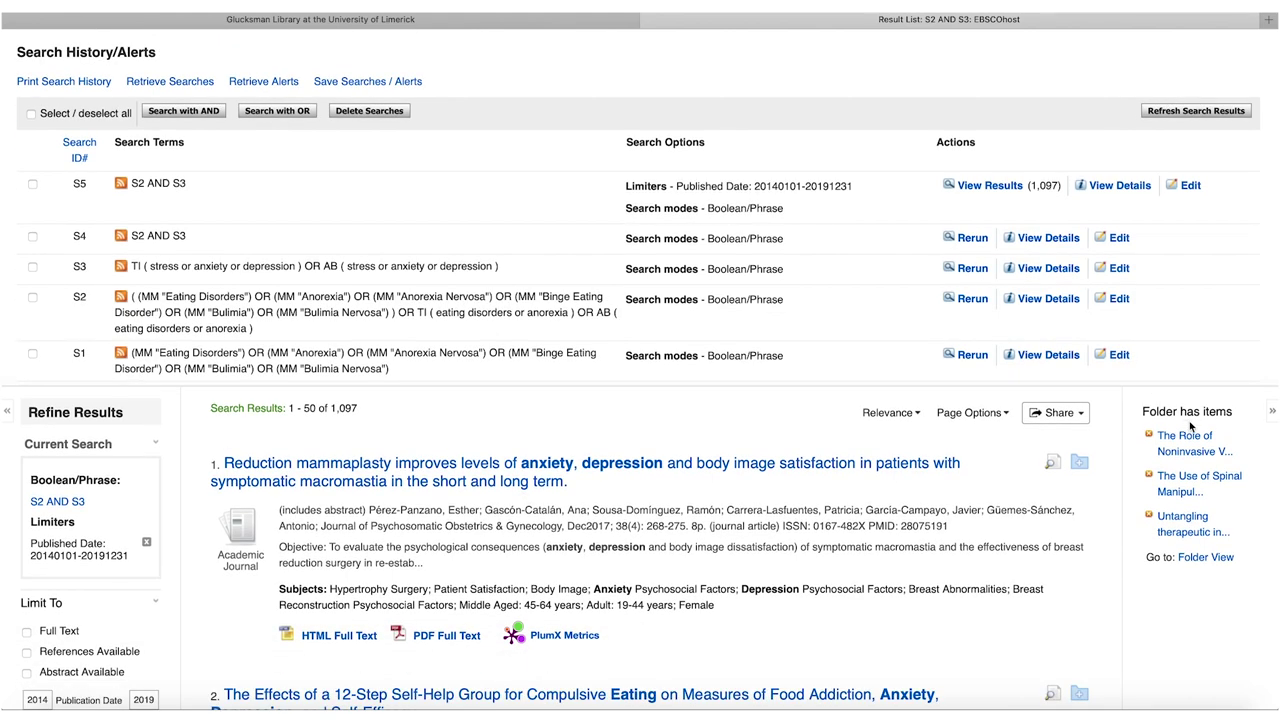
pyautogui.scroll(-1, 1192, 430)
pyautogui.scroll(-4, 1021, 248)
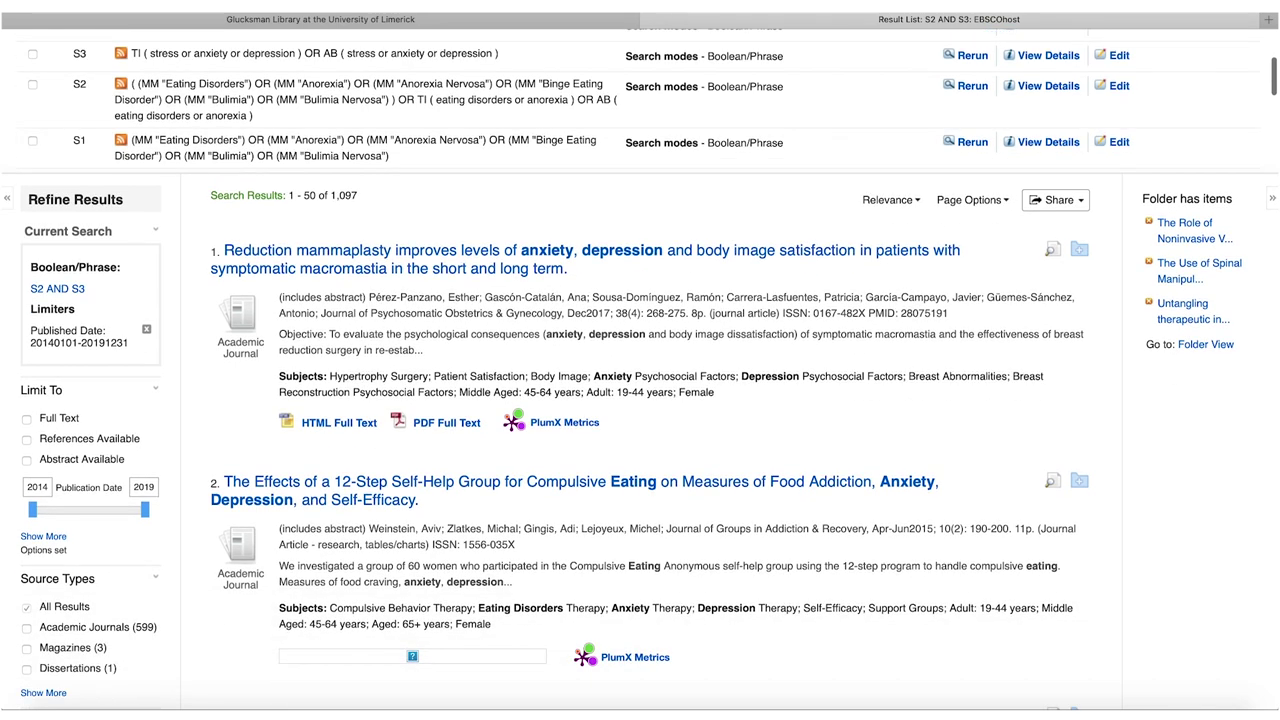
pyautogui.click(1085, 209)
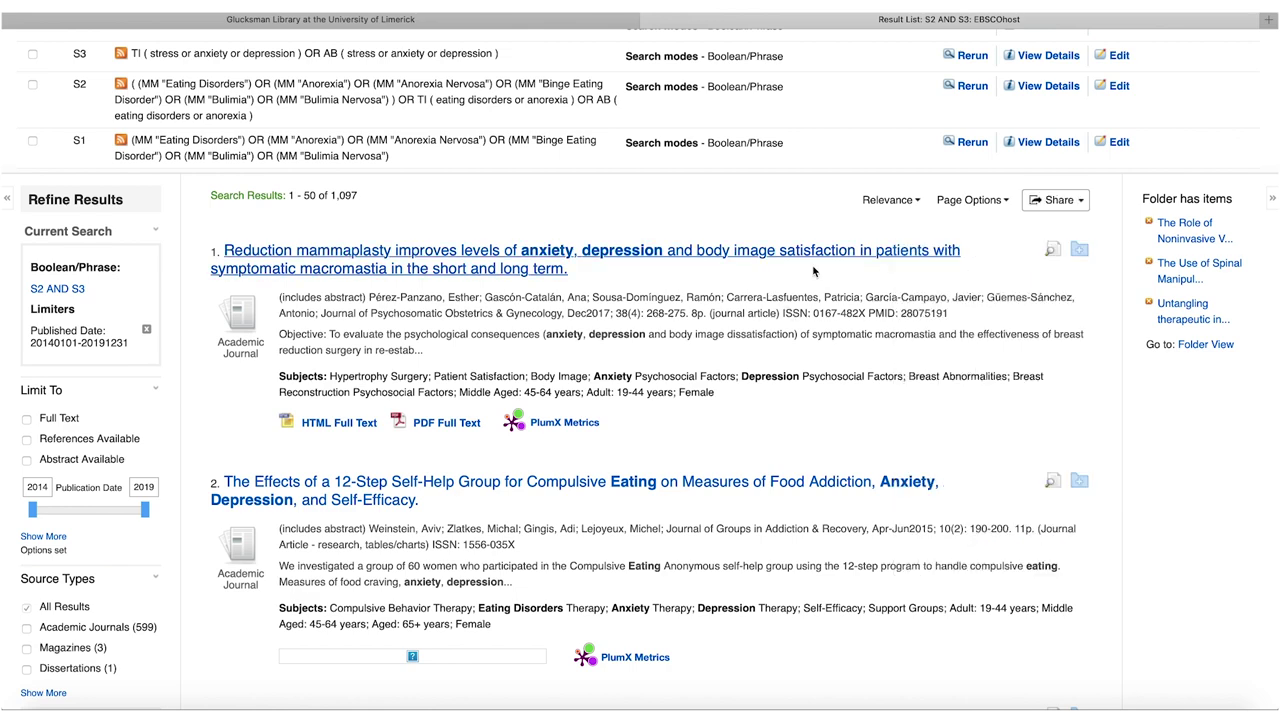
# View the first result's full record, then add the first three results to My Folder.
pyautogui.click(503, 268)
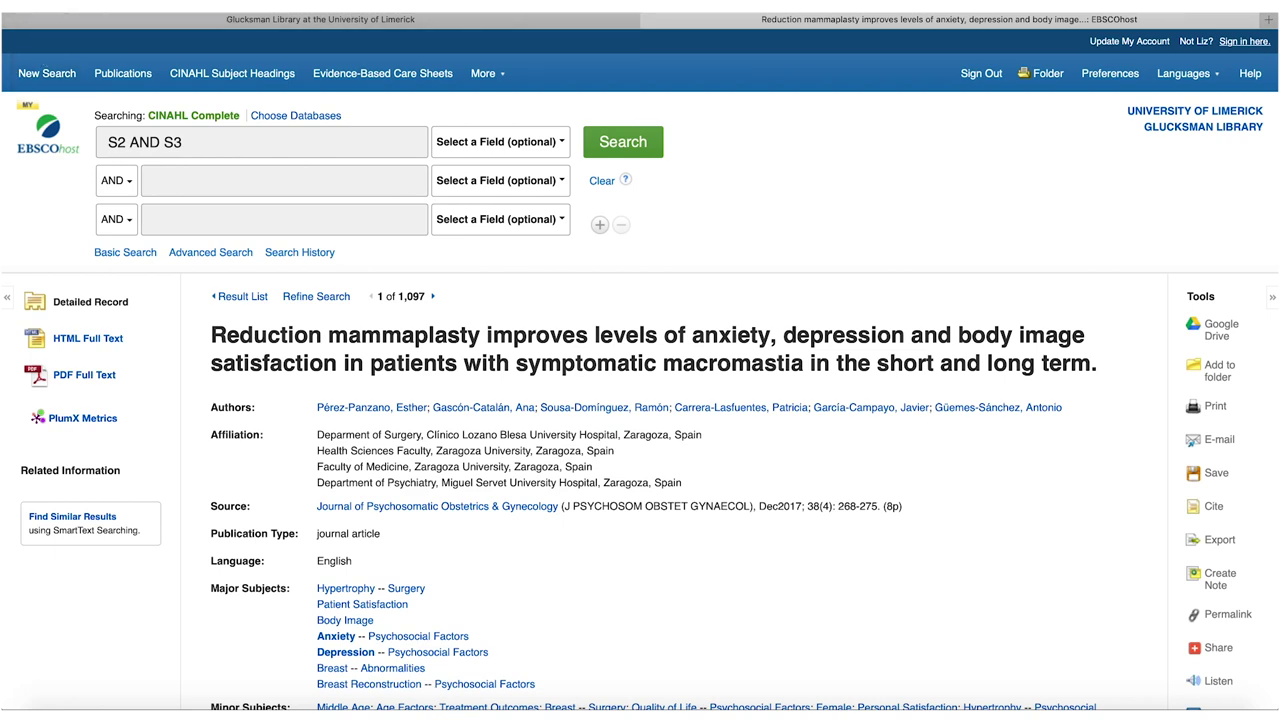
pyautogui.press('super+bracketleft')
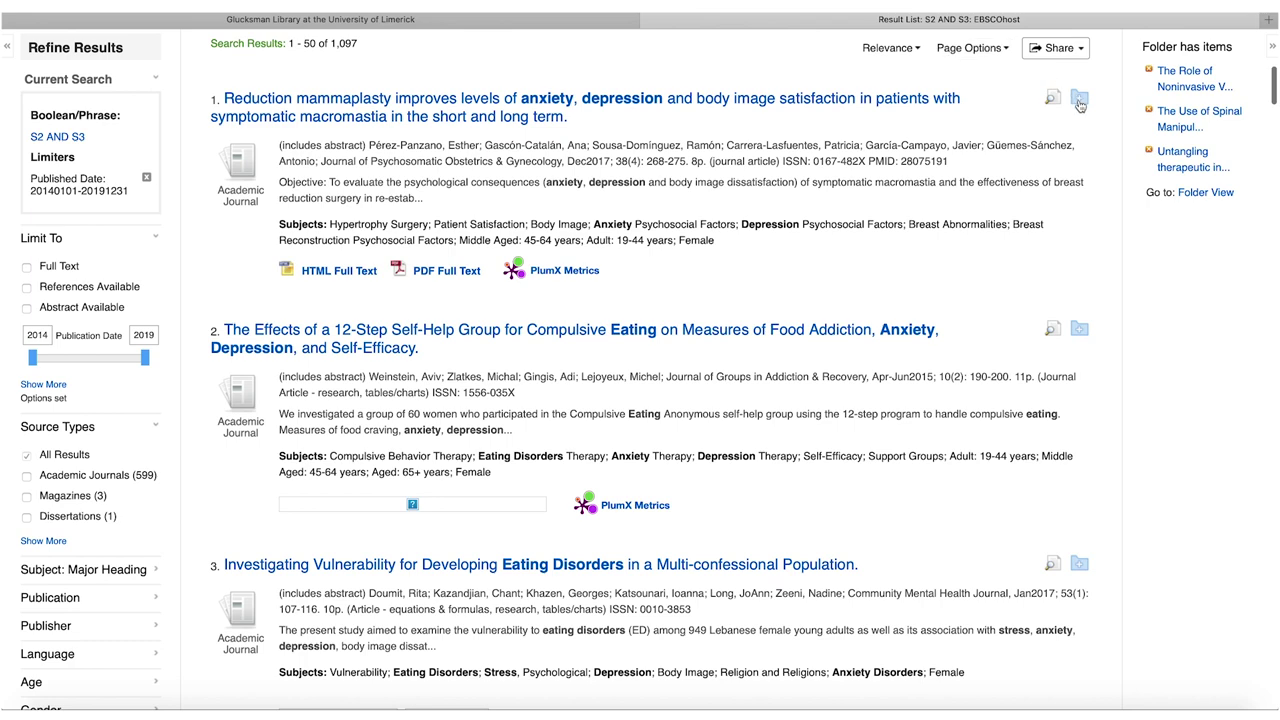
pyautogui.moveTo(1076, 103)
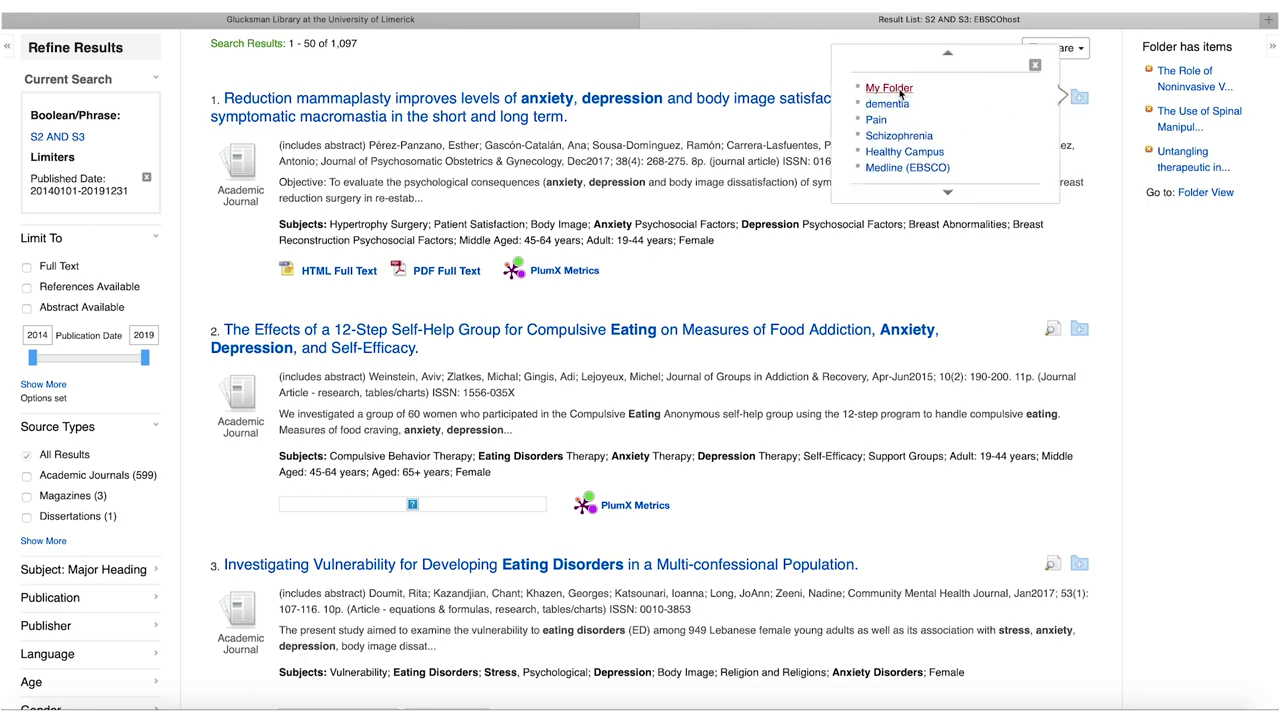
pyautogui.click(887, 89)
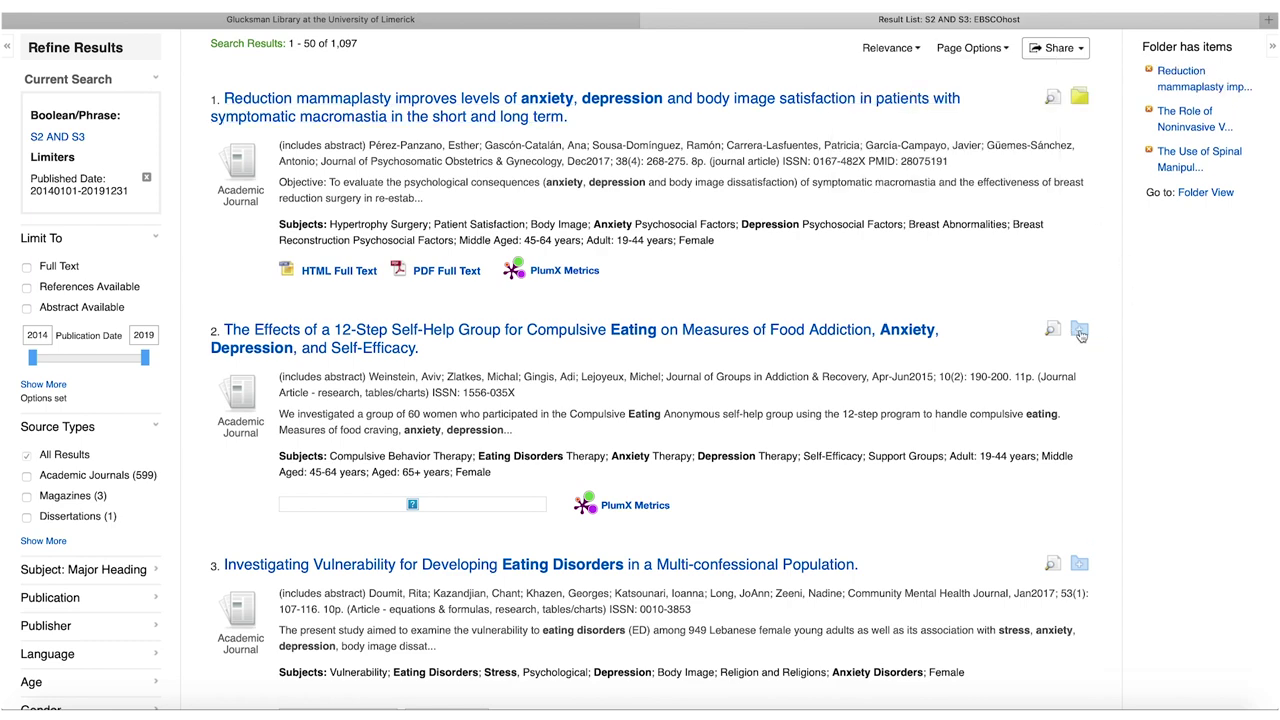
pyautogui.moveTo(1080, 333)
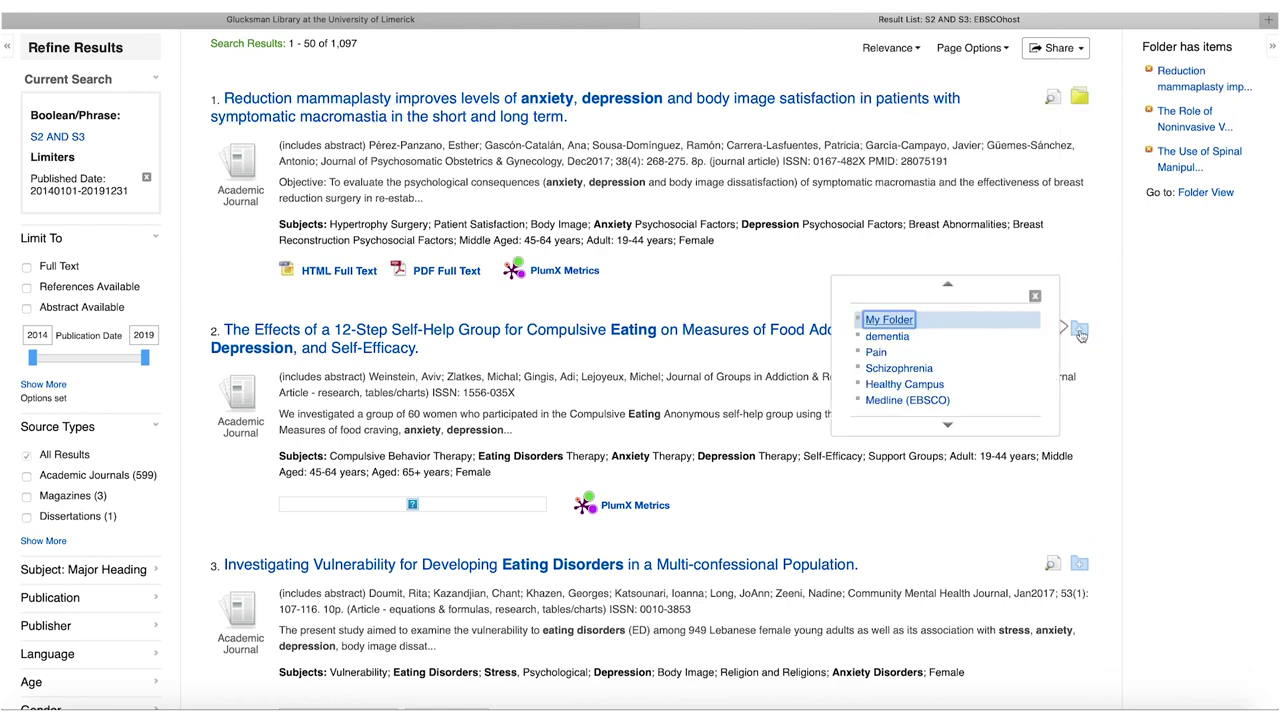
pyautogui.click(884, 321)
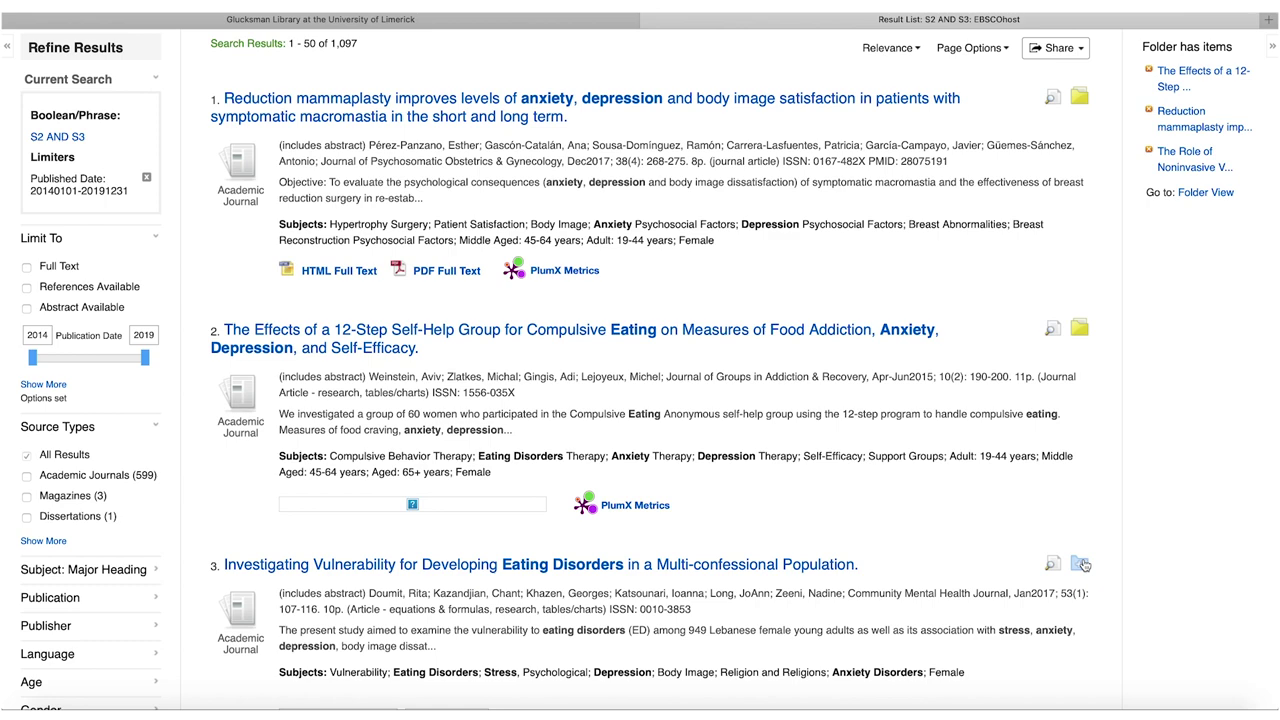
pyautogui.moveTo(1080, 563)
pyautogui.click(890, 555)
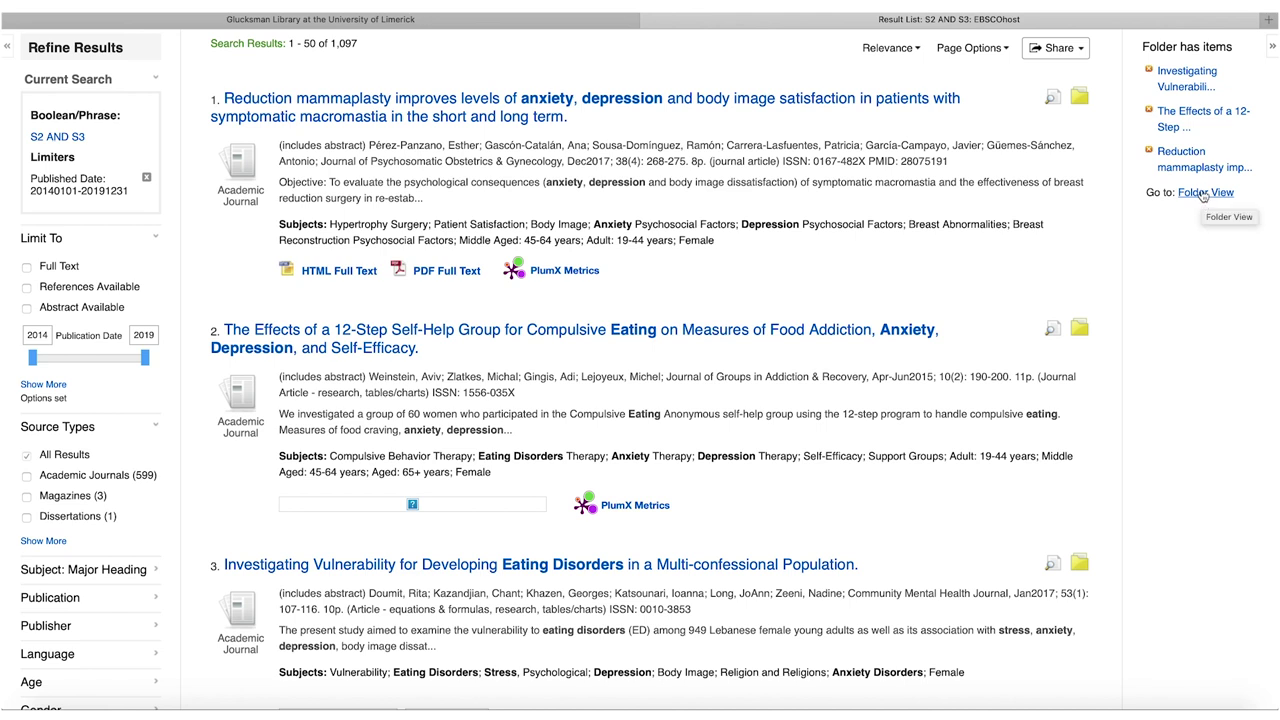
# Show the folder's Articles page and select all three saved articles.
pyautogui.click(1204, 196)
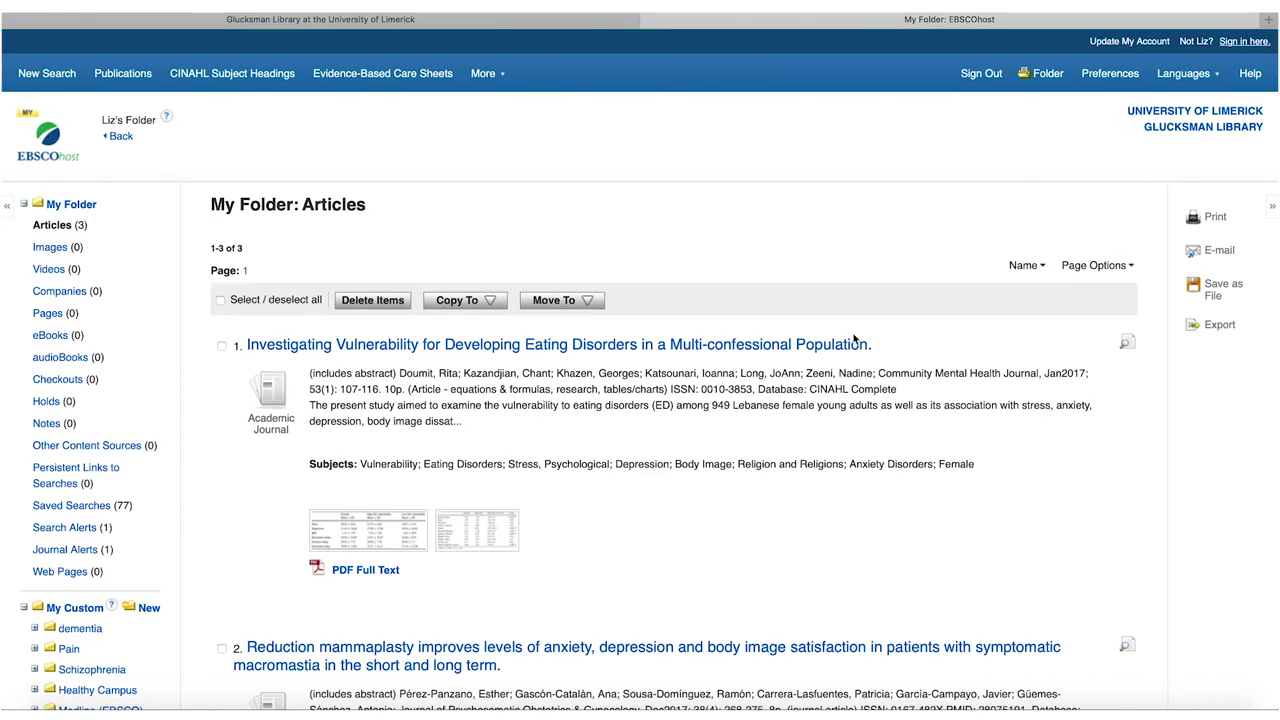
pyautogui.click(220, 300)
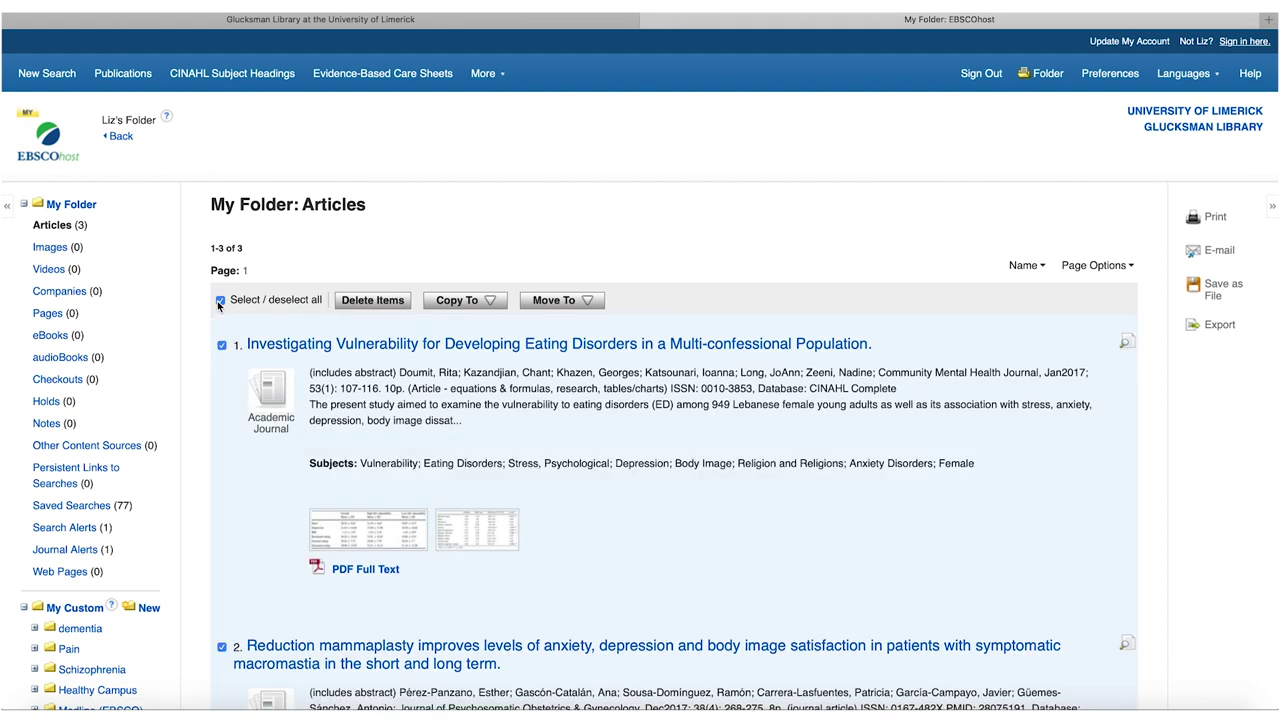